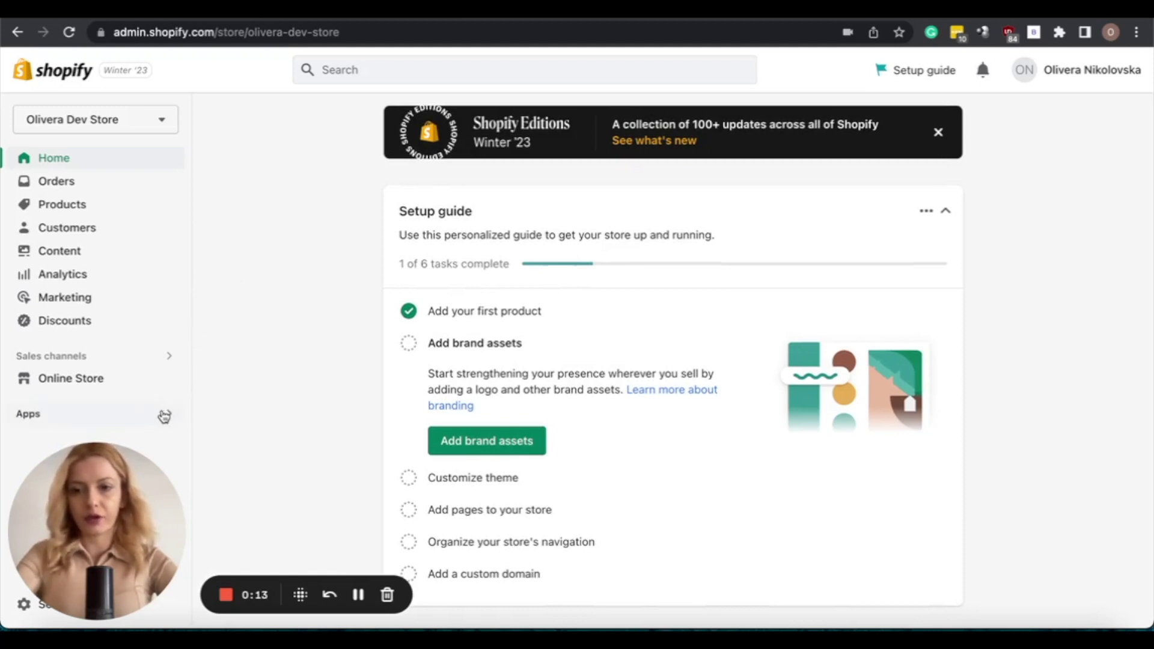
Step: Open the app search from Apps in the admin sidebar
click(164, 416)
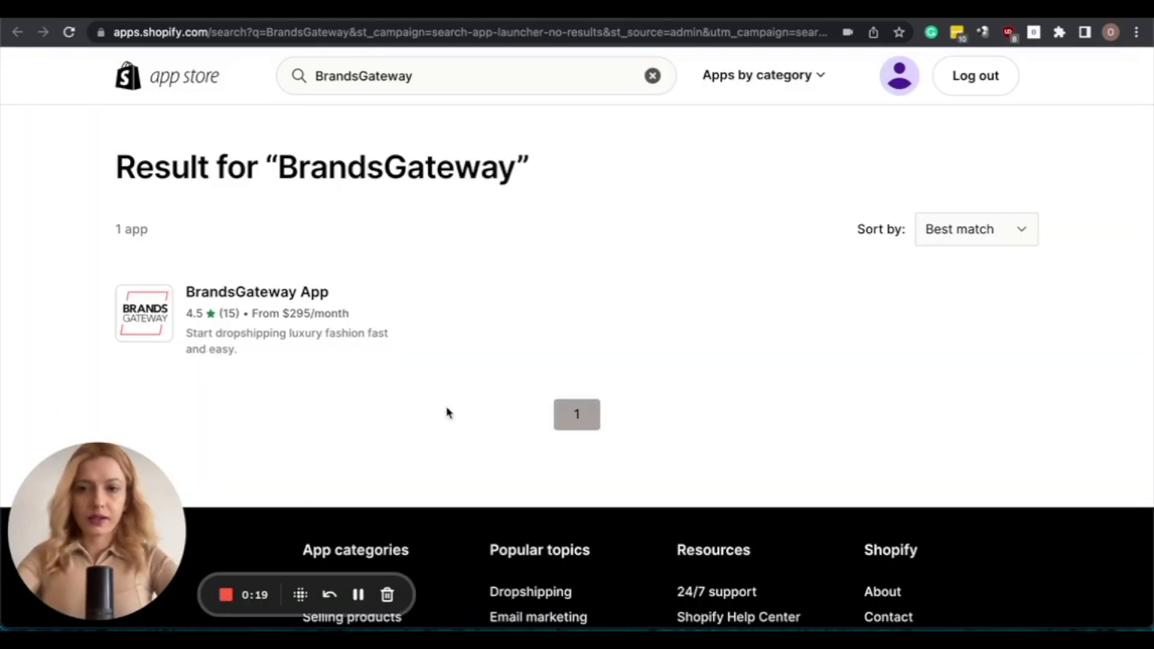
Step: Open the BrandsGateway App listing and choose Add app
click(277, 297)
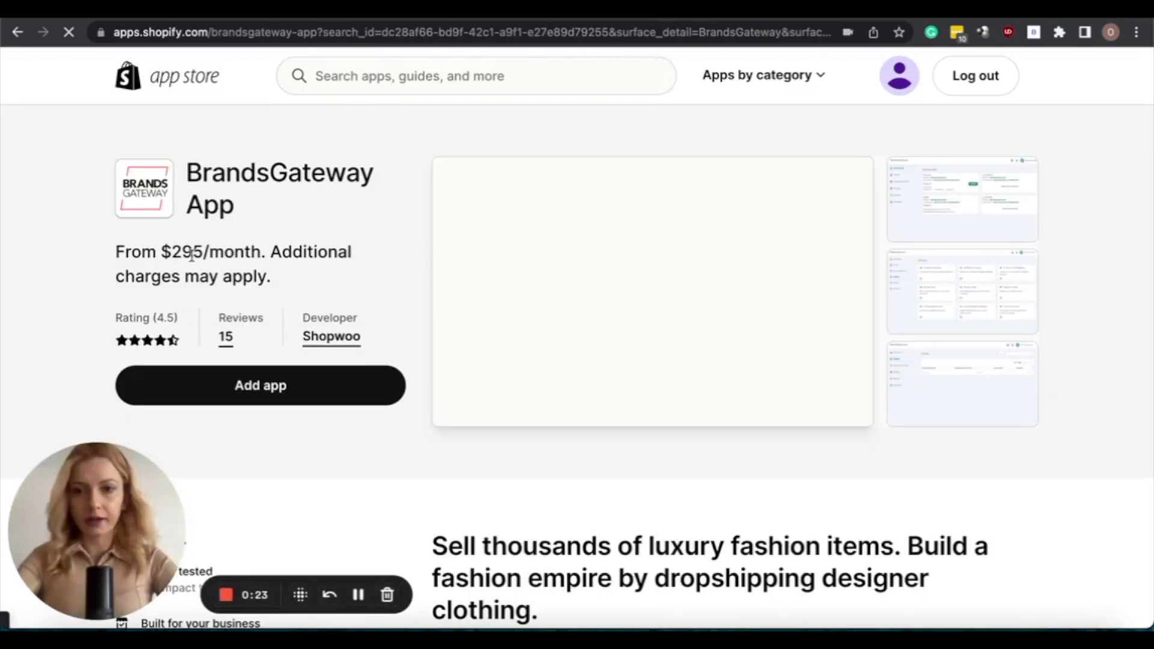
click(274, 402)
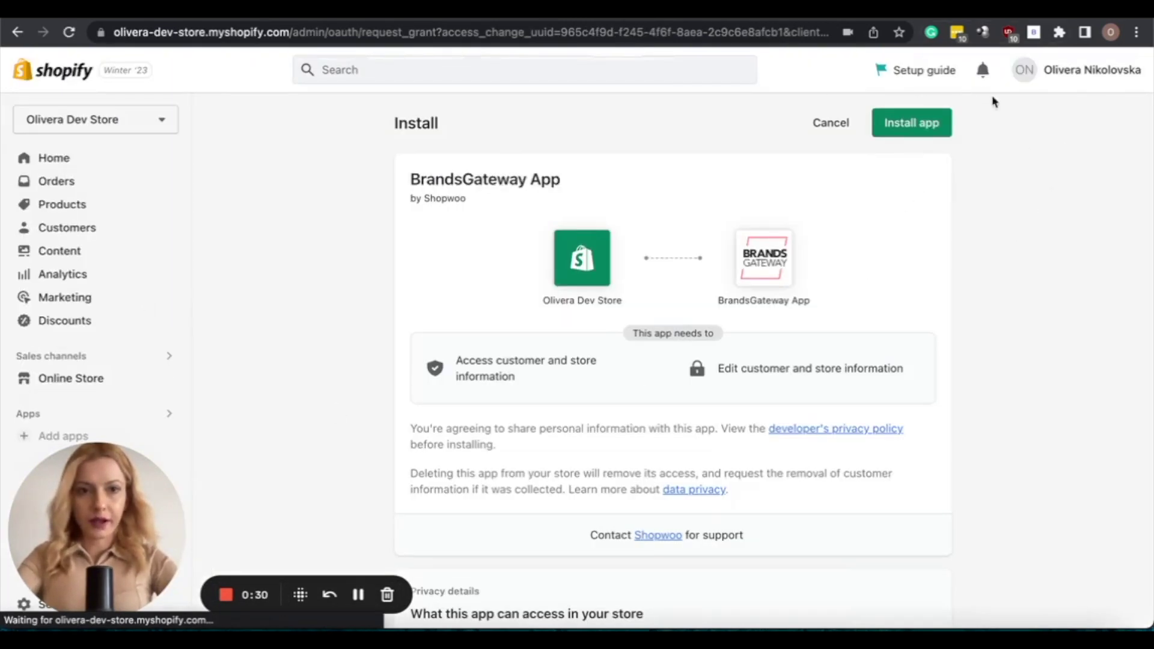
Step: Install BrandsGateway App to reveal its Monthly $295.00 and Annual $1695.00 packages
click(915, 132)
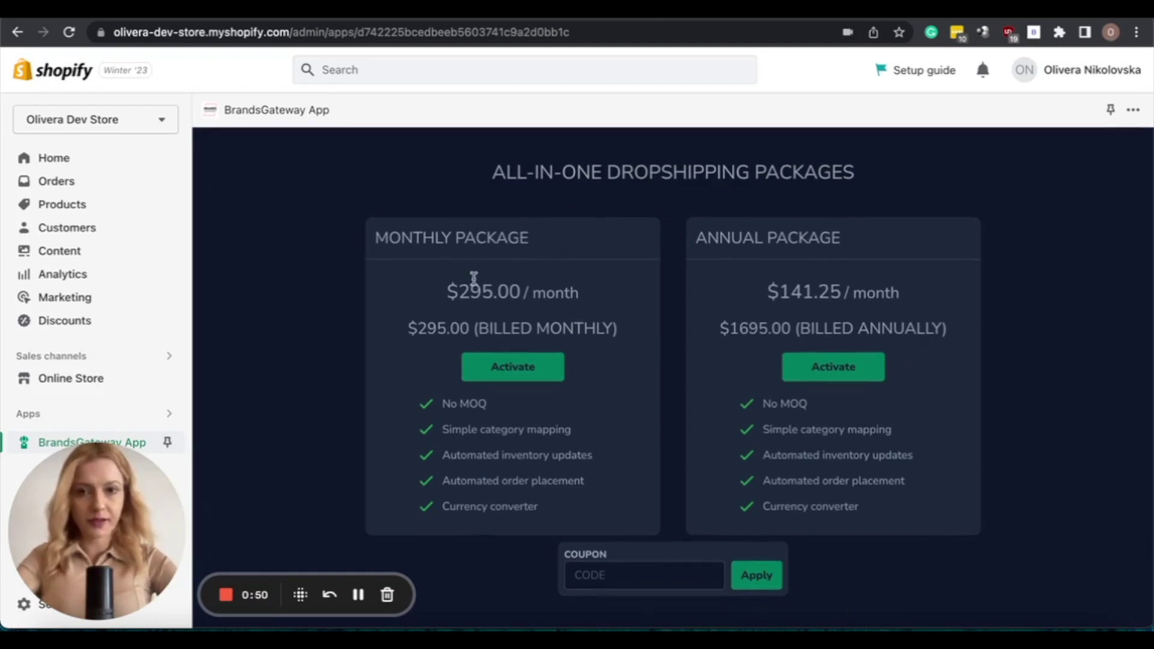
drag(447, 291, 586, 295)
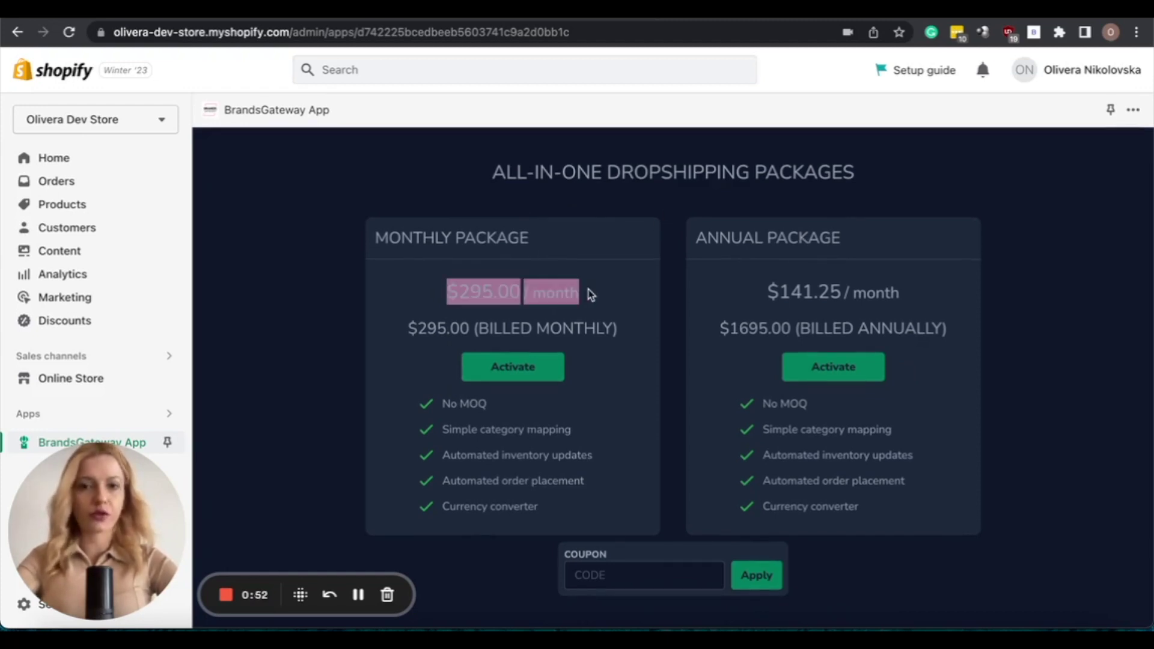
click(591, 294)
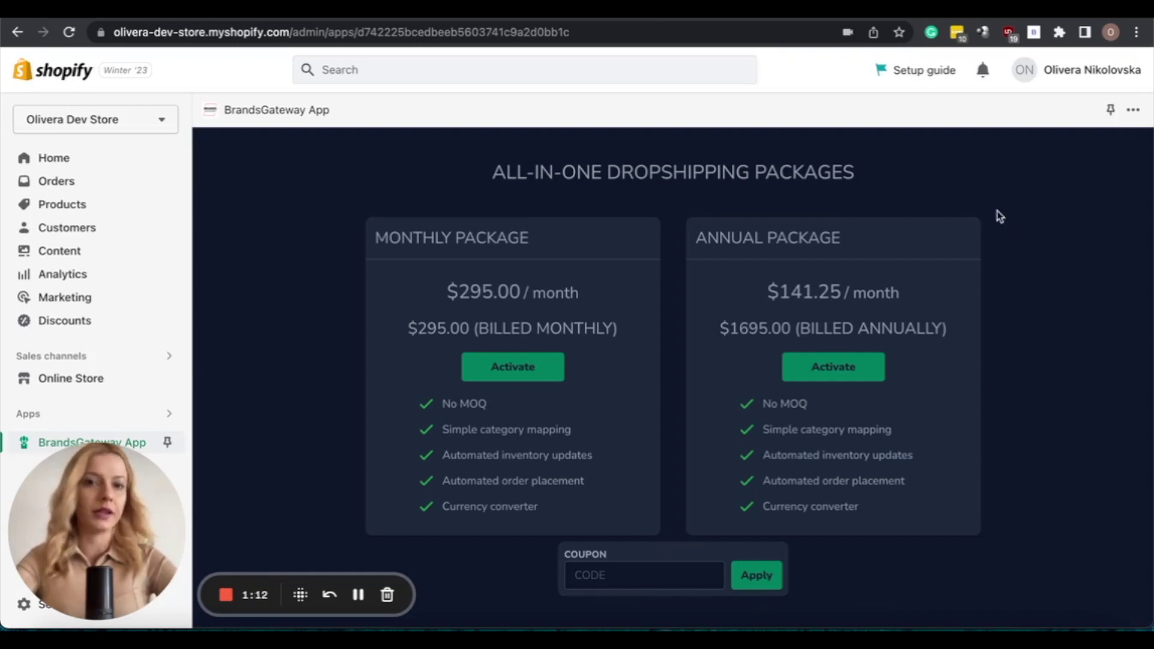
Step: Apply the test coupon to bring the Annual package to $0.00, then activate it
click(666, 567)
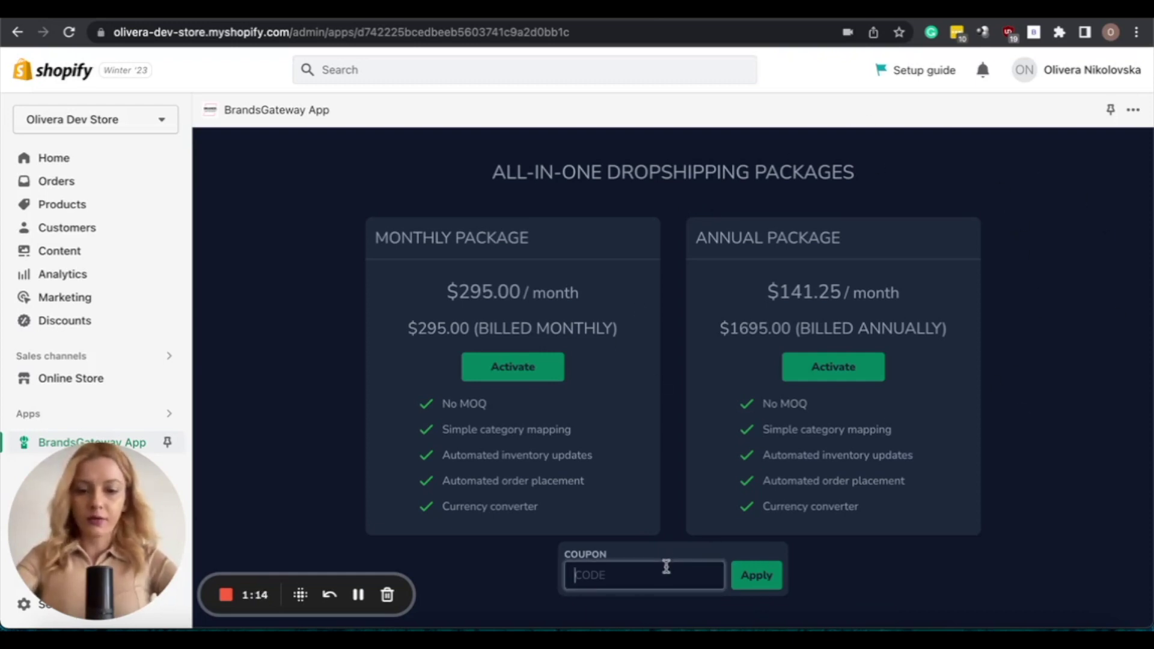
text(ShopifyTestCode)
click(764, 578)
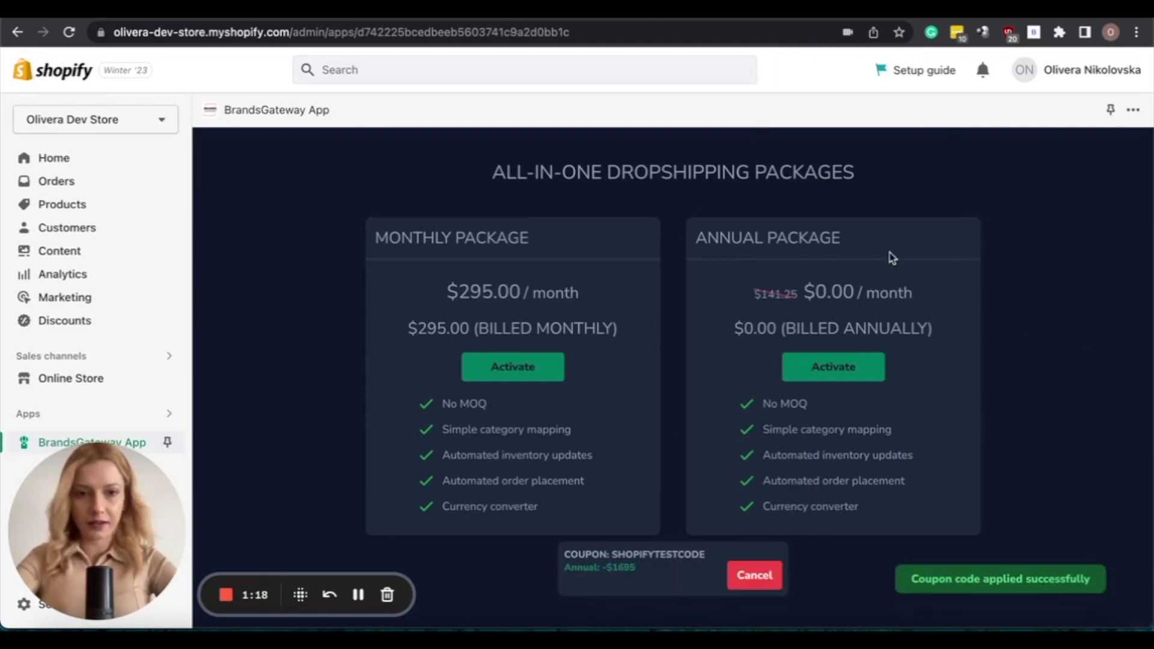
click(823, 377)
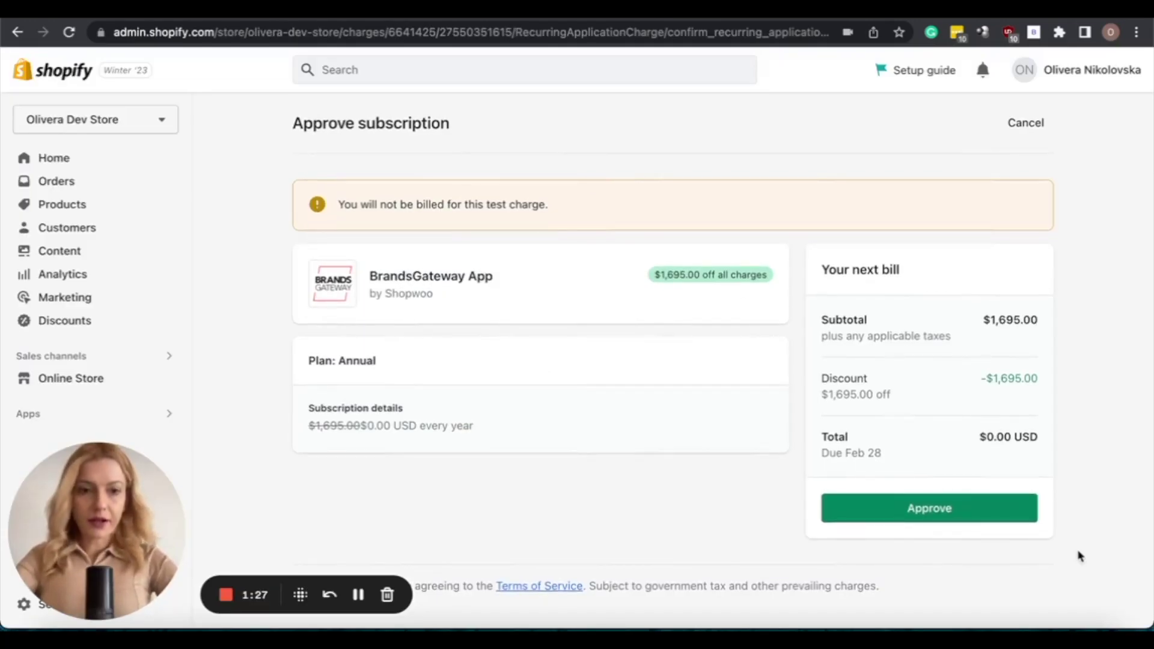
Step: Approve the $0.00 USD annual subscription charge
click(958, 521)
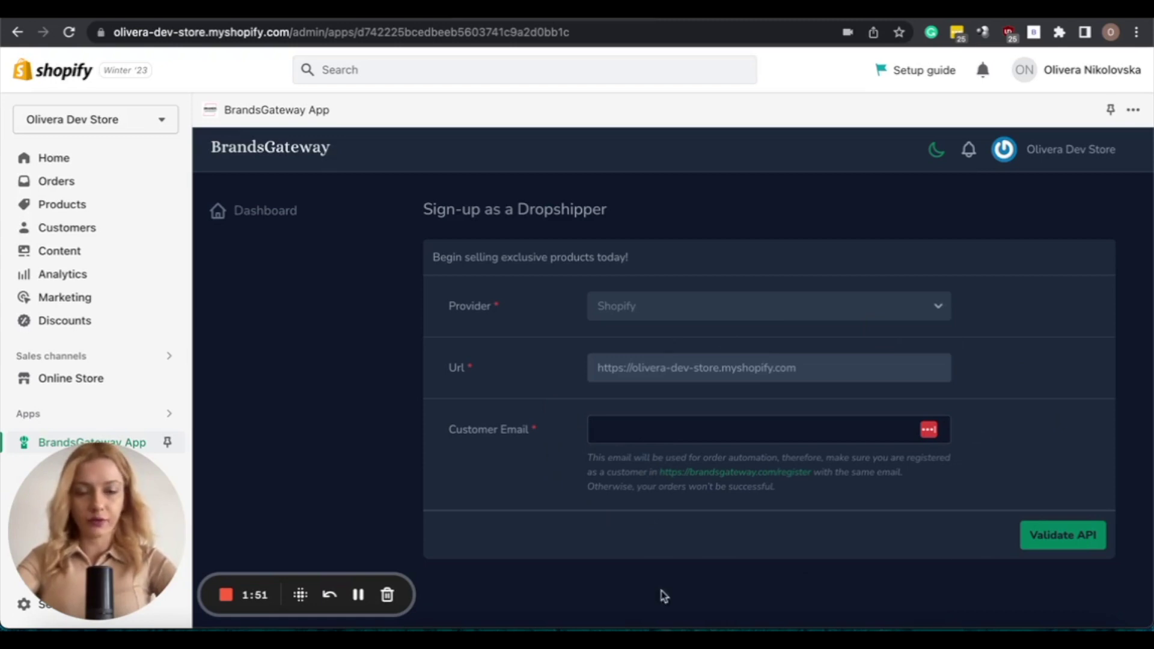
Step: Paste the customer's e-mail into Customer Email and submit it via Validate API
click(627, 423)
key(super+v)
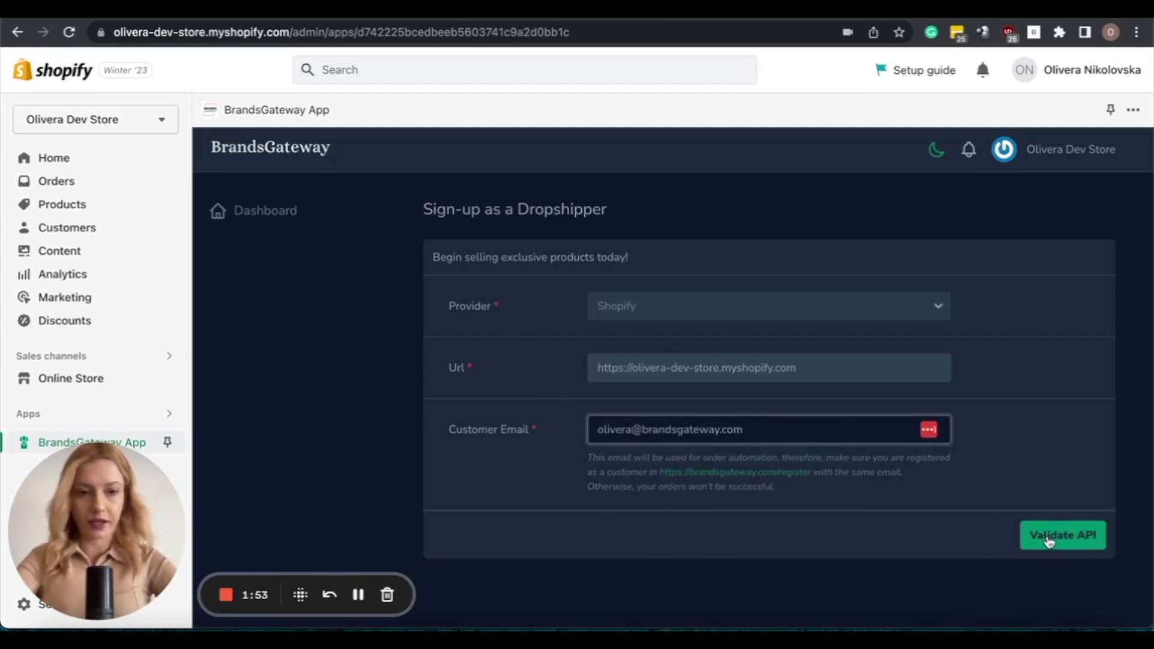
click(1049, 539)
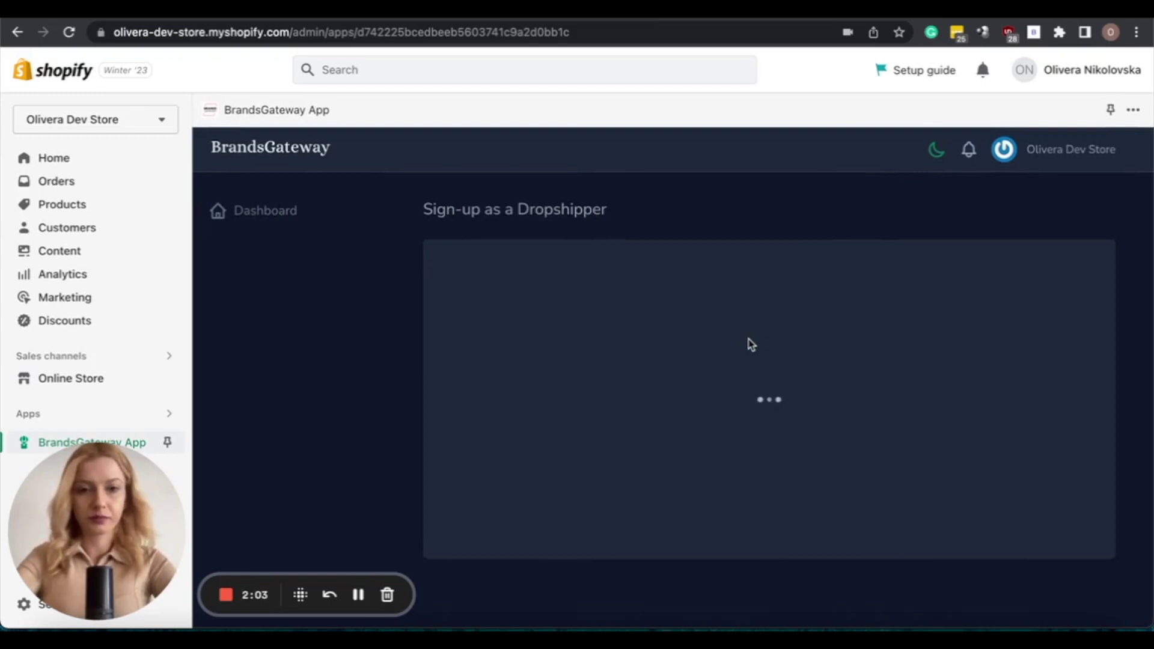
Step: Keep Currency EUR, Language English and Prices Rounding xxx9.00
scroll(750, 345, down, 2)
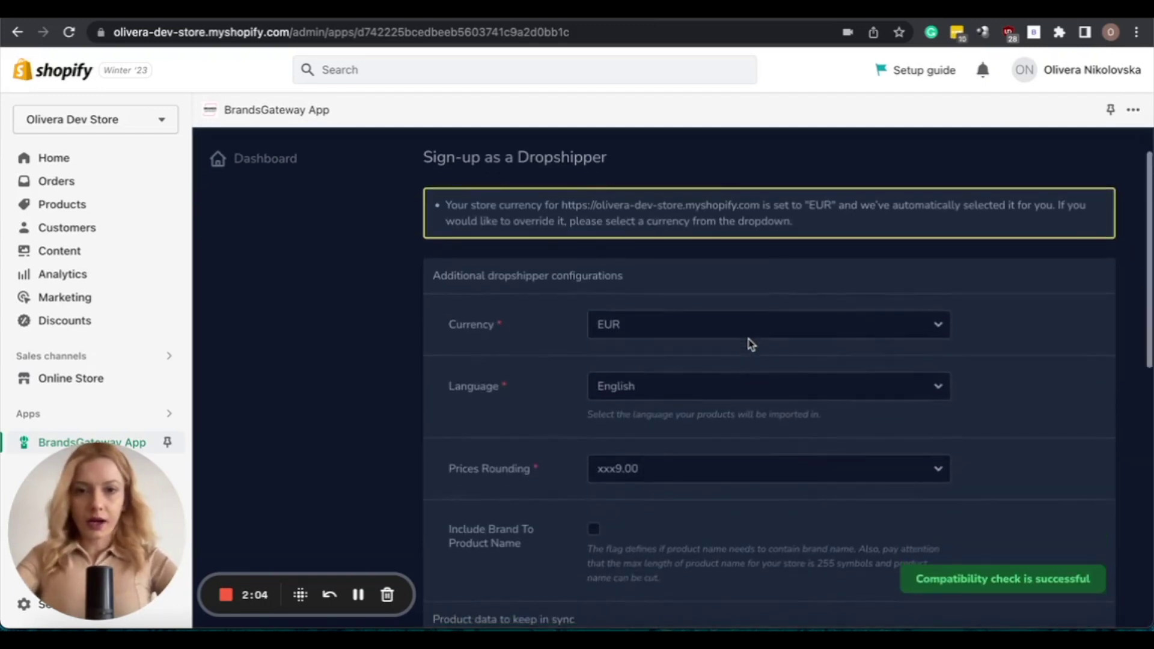
scroll(735, 388, down, 2)
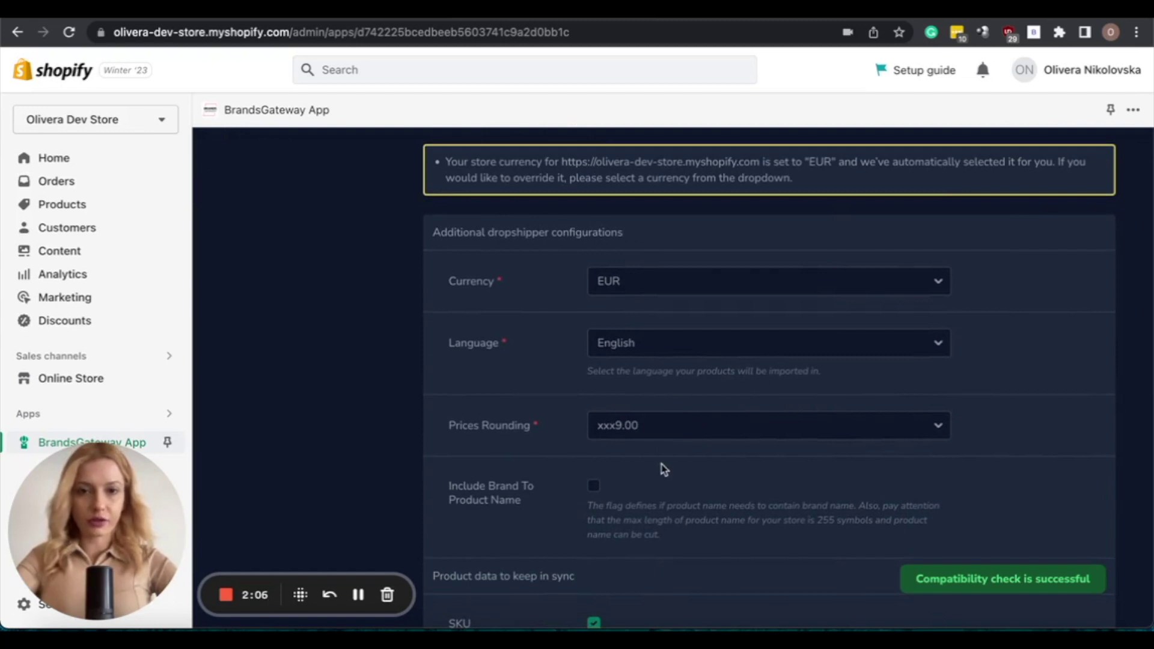
click(719, 287)
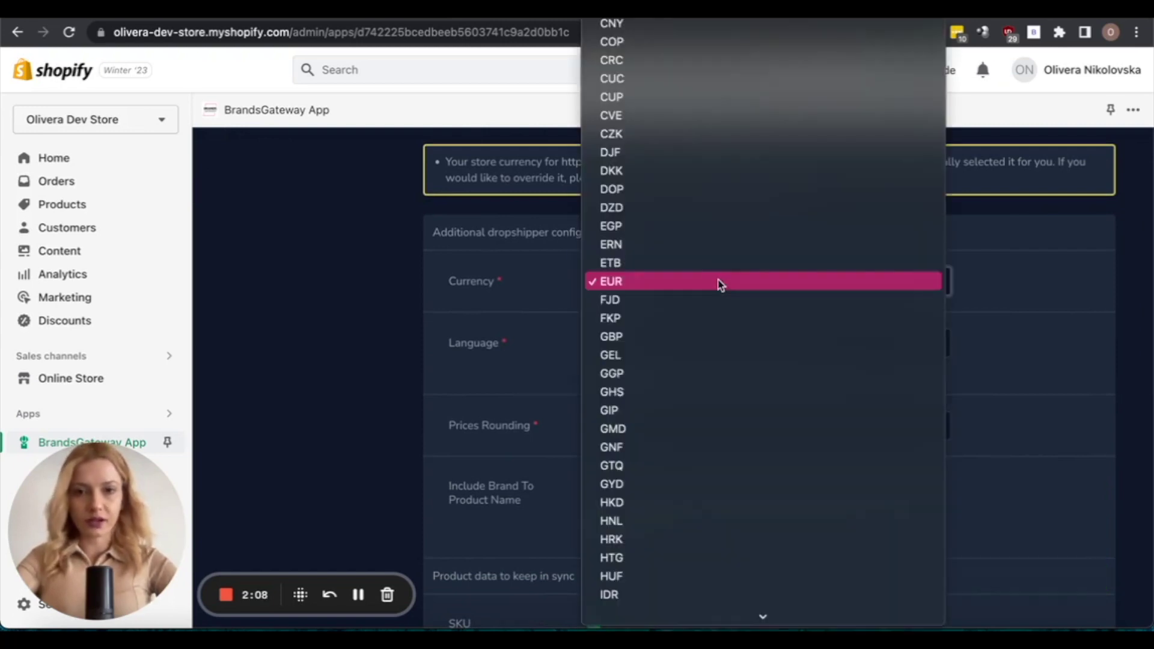
click(721, 285)
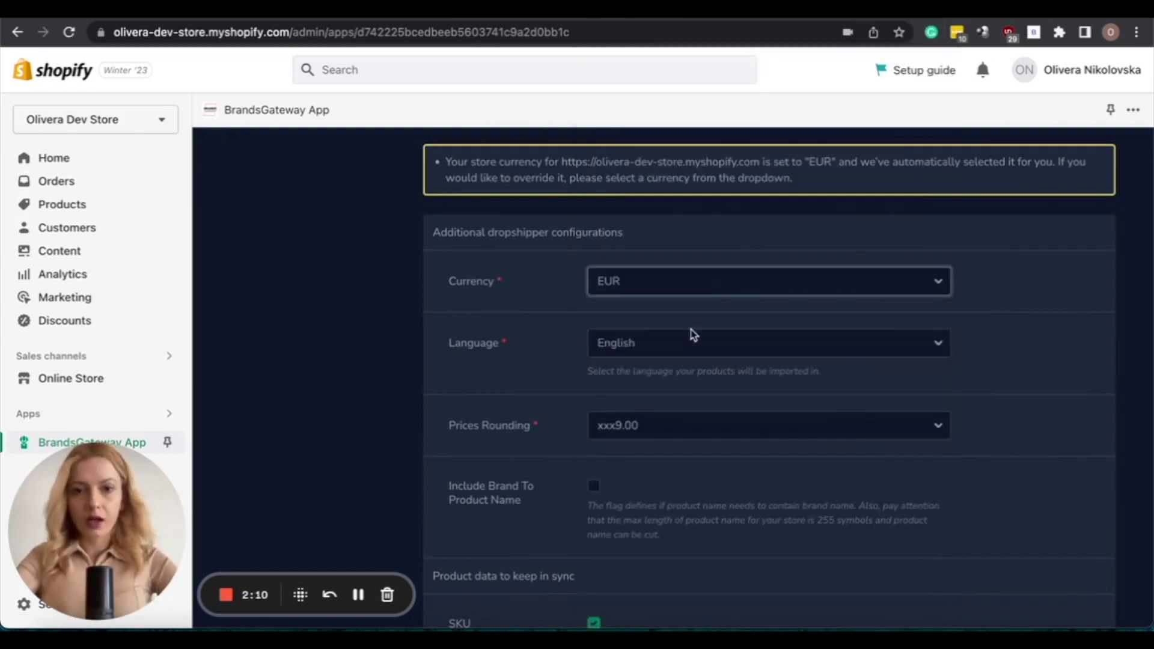
click(682, 352)
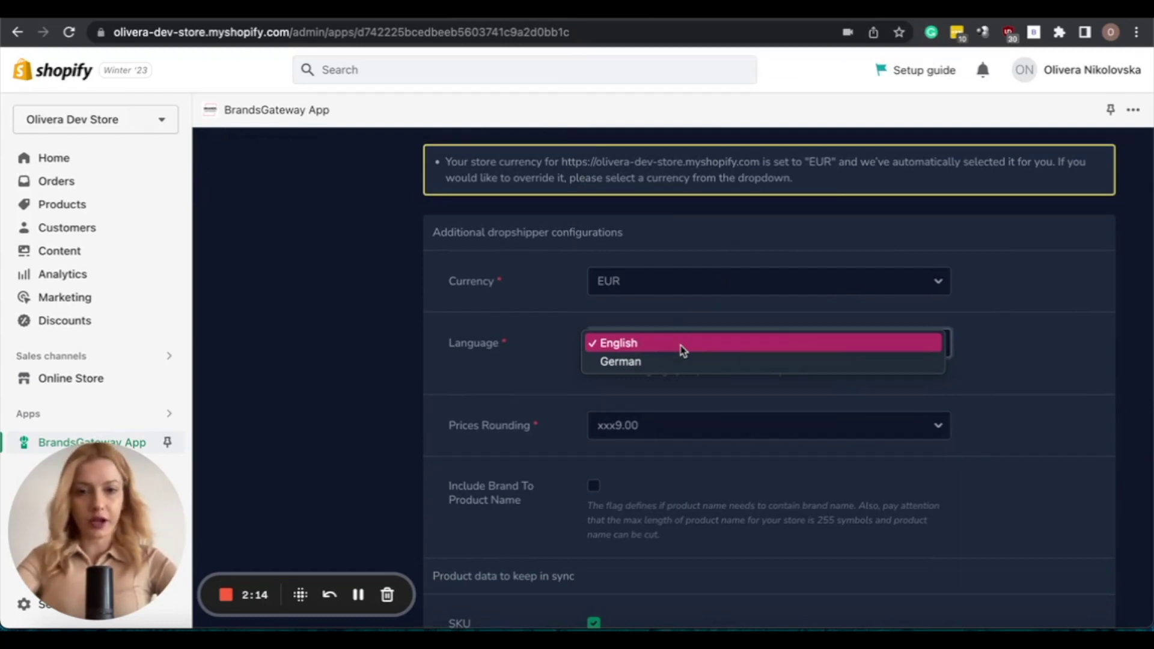
click(683, 351)
click(662, 437)
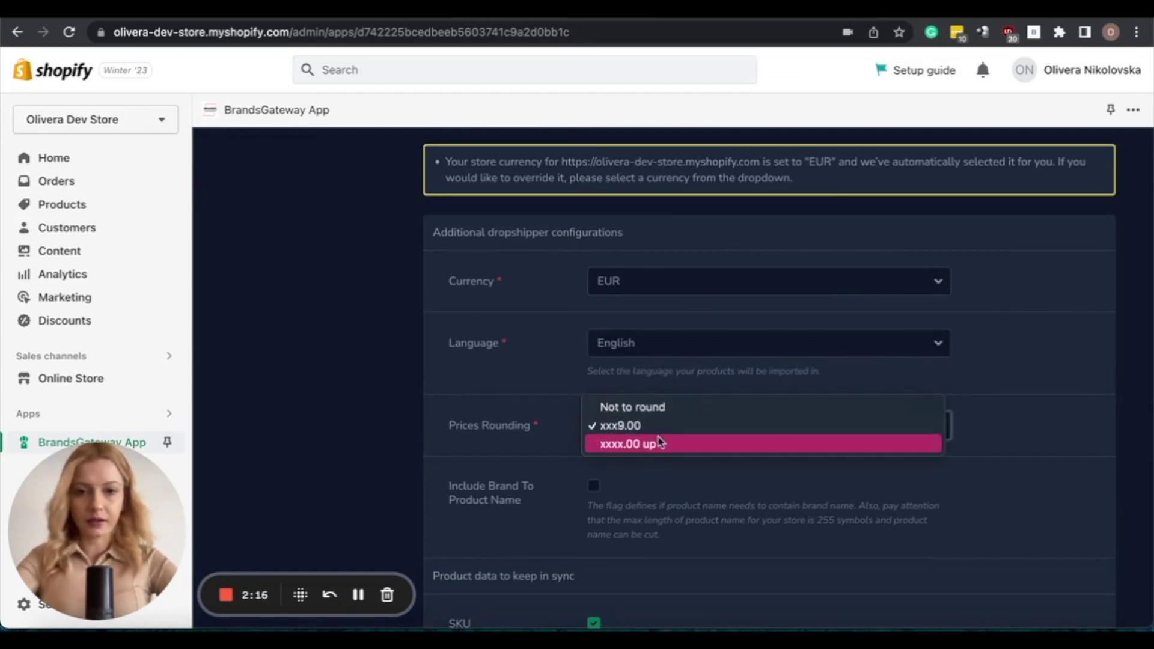
click(653, 429)
Step: Enable Include Brand To Product Name
scroll(654, 433, down, 1)
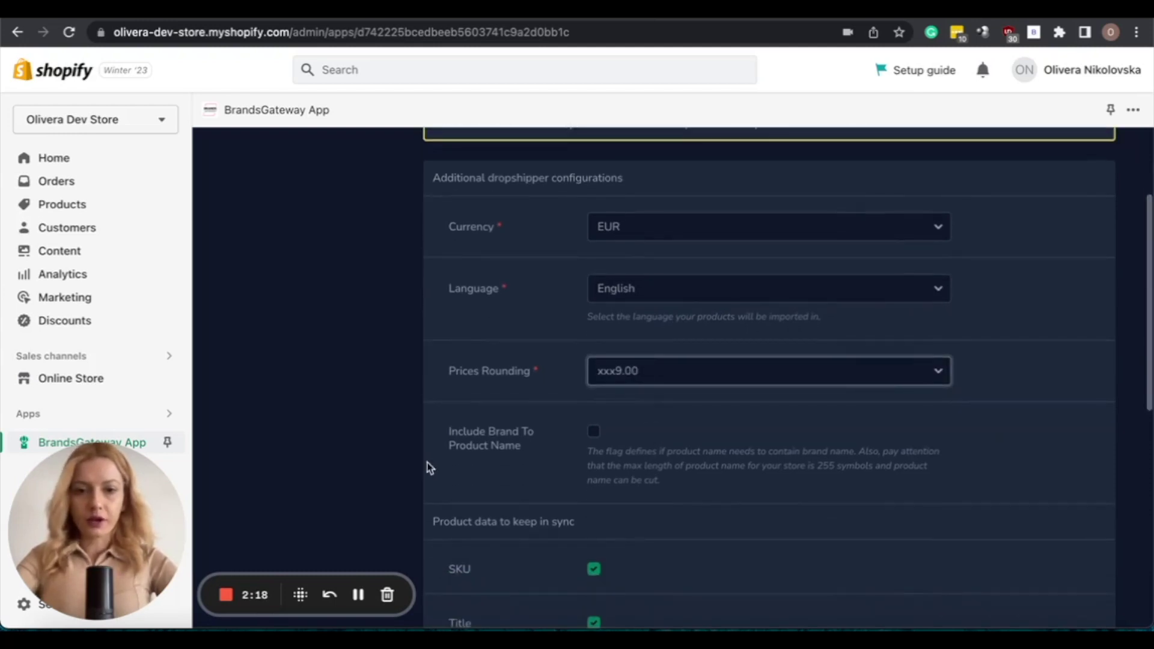
click(593, 431)
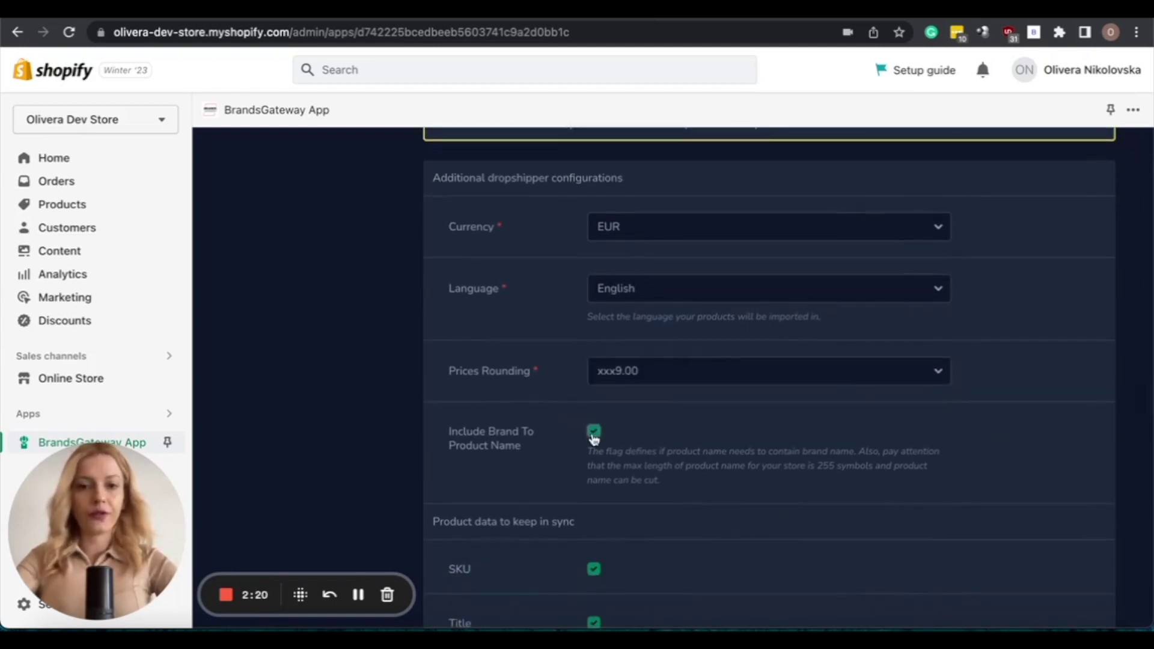
scroll(479, 441, down, 1)
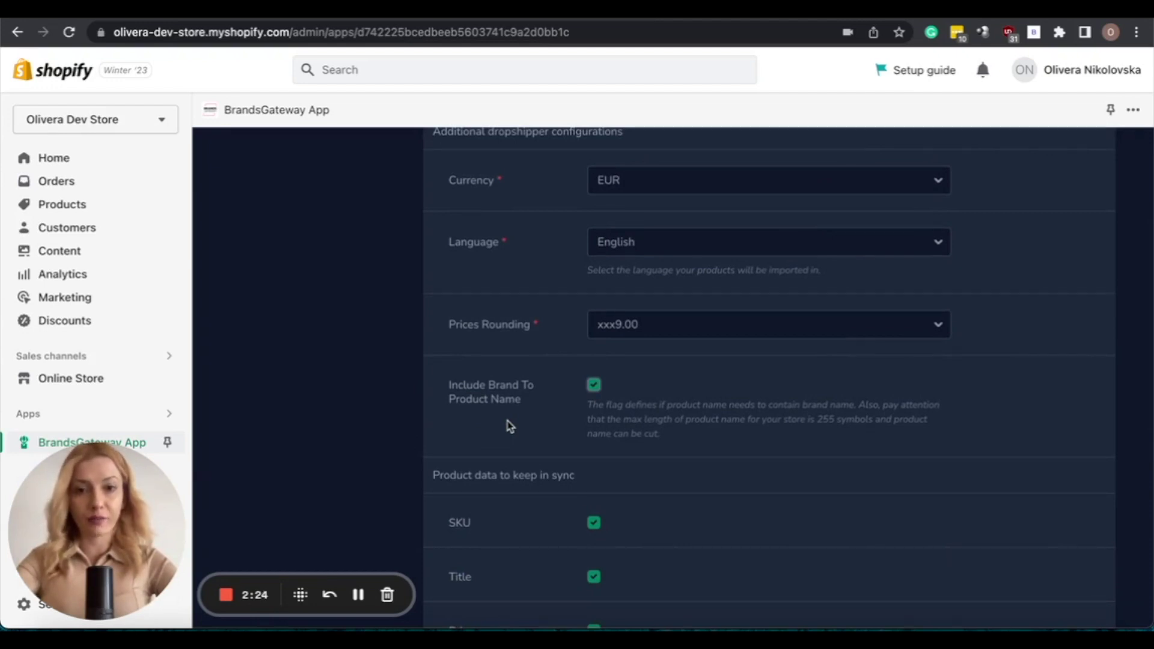
Step: Uncheck Title and Description under Product data to keep in sync
scroll(510, 426, down, 4)
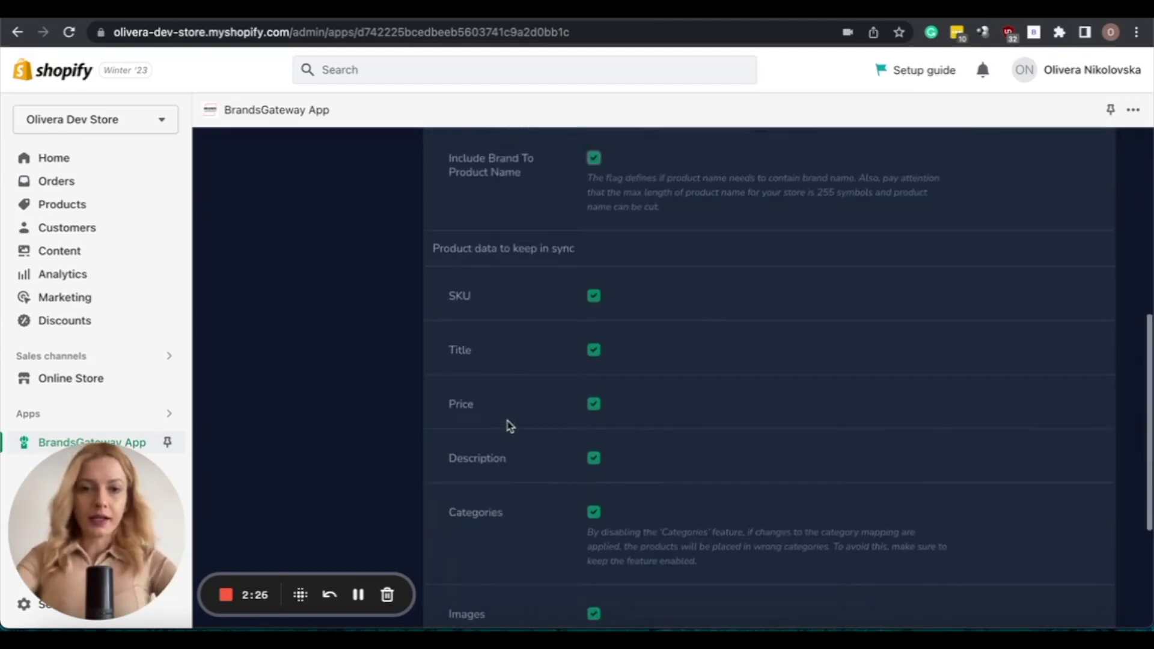
scroll(511, 426, down, 2)
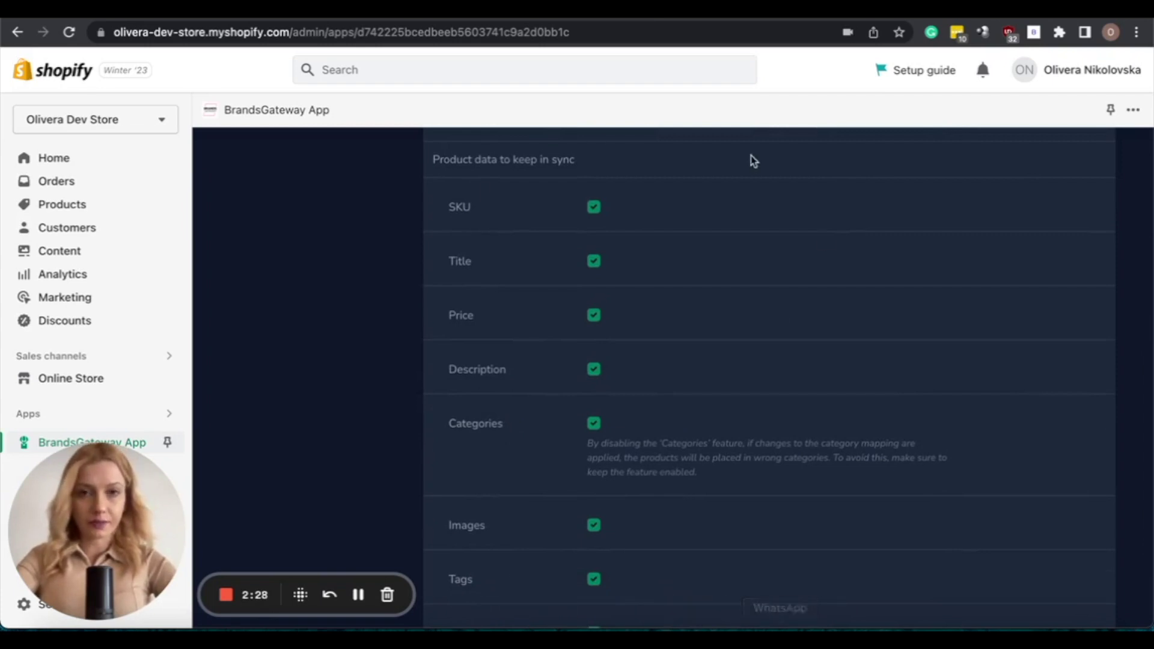
scroll(612, 504, down, 1)
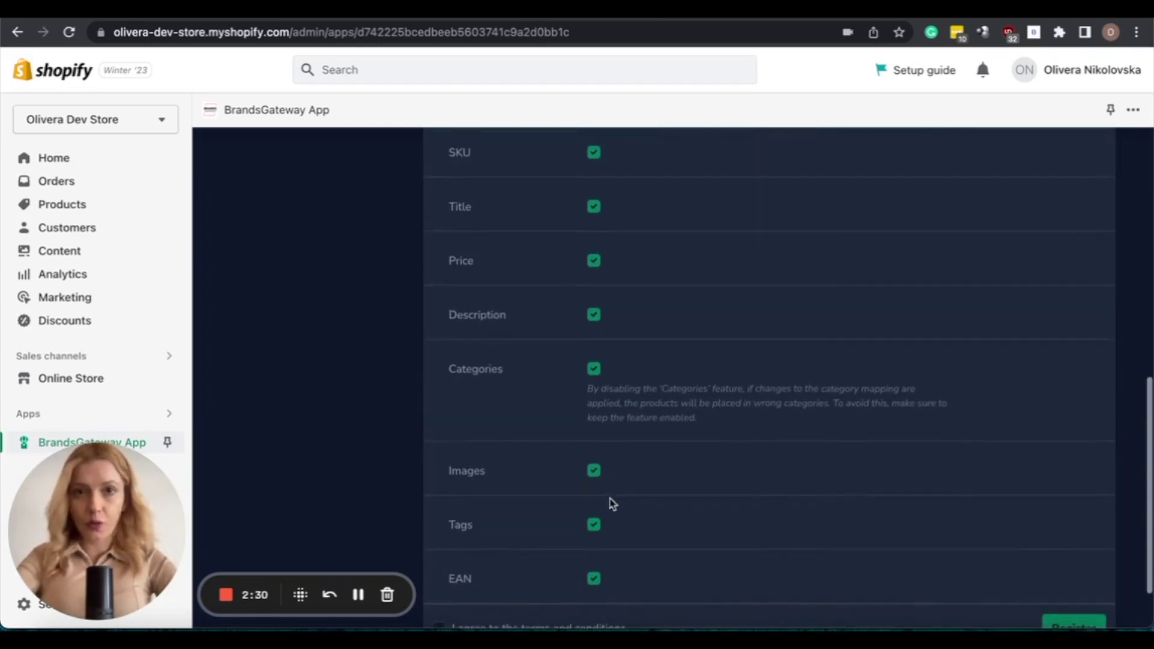
scroll(612, 504, up, 1)
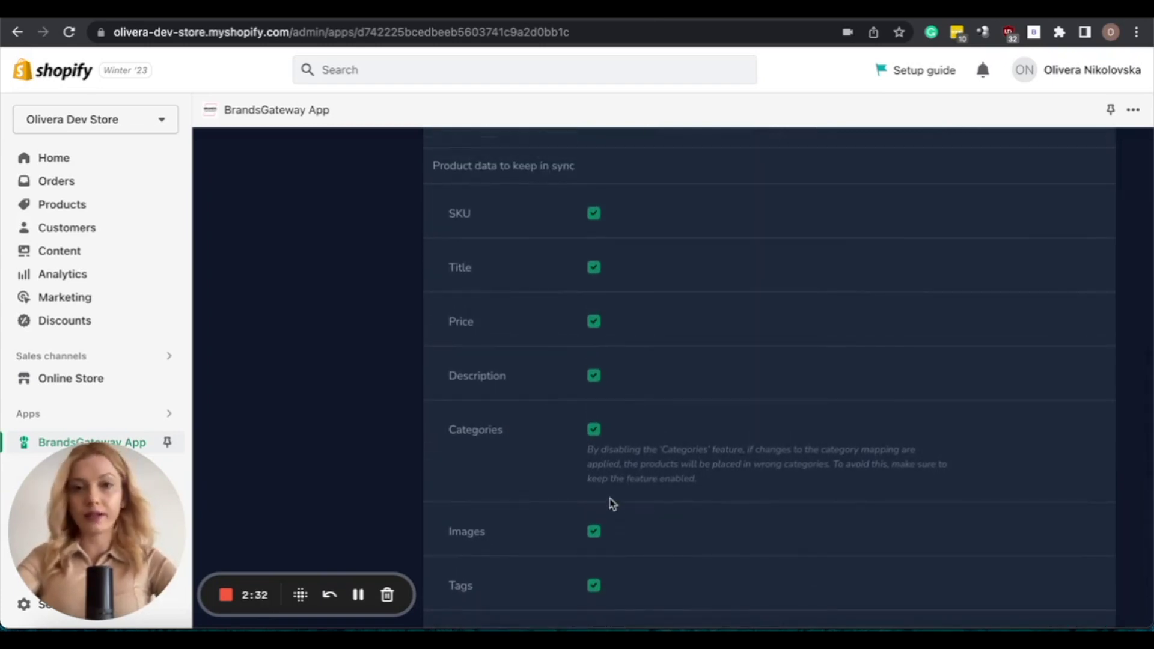
scroll(723, 438, up, 1)
scroll(724, 438, down, 1)
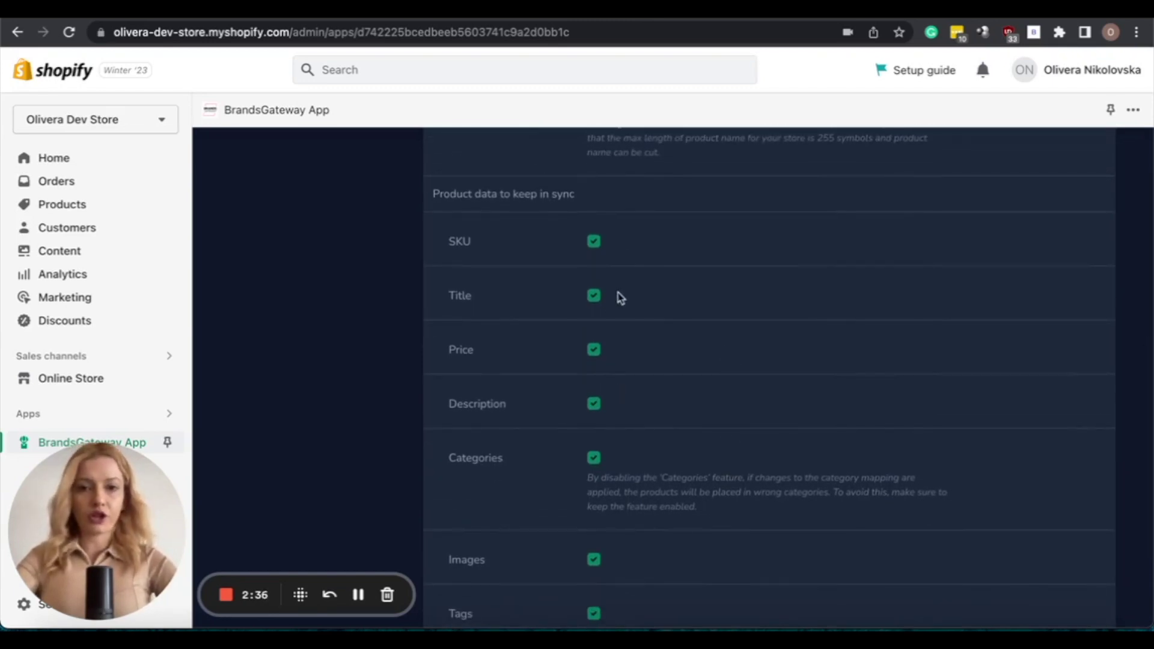
click(595, 295)
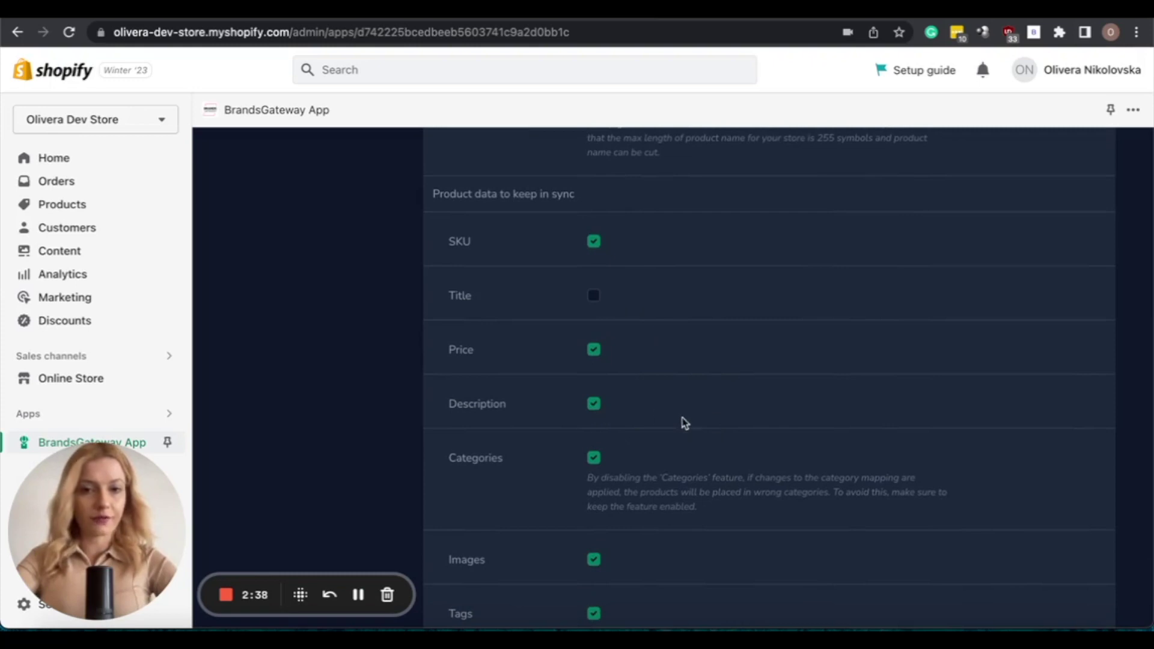
click(594, 404)
Step: Agree to the terms and conditions
scroll(703, 431, down, 1)
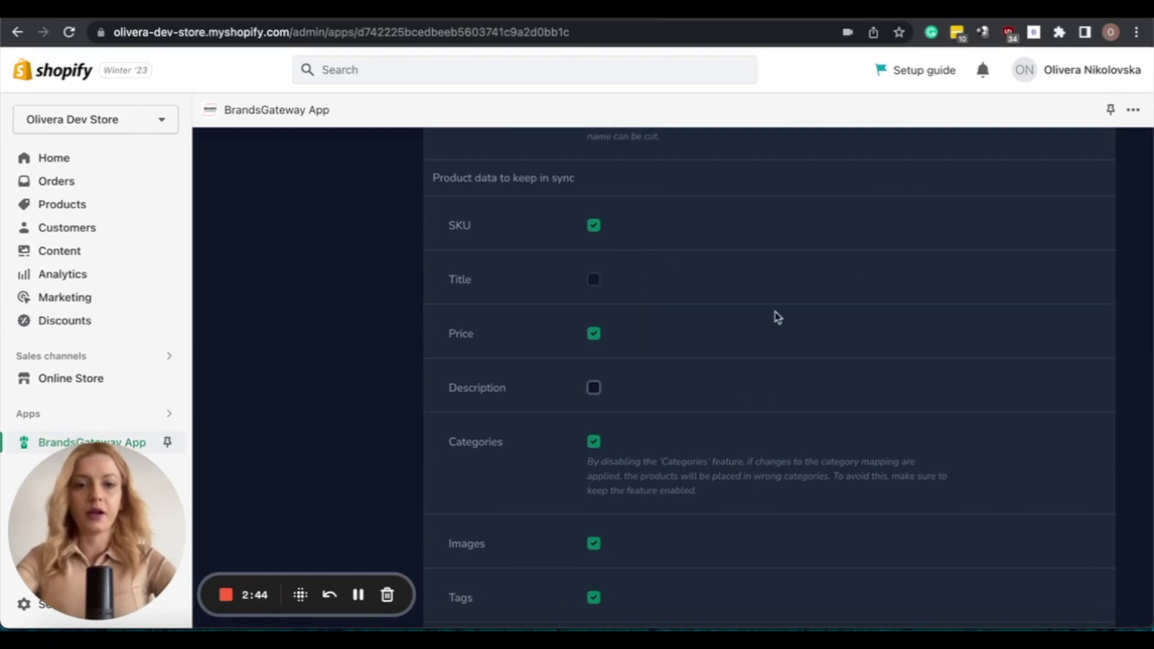
scroll(684, 506, down, 3)
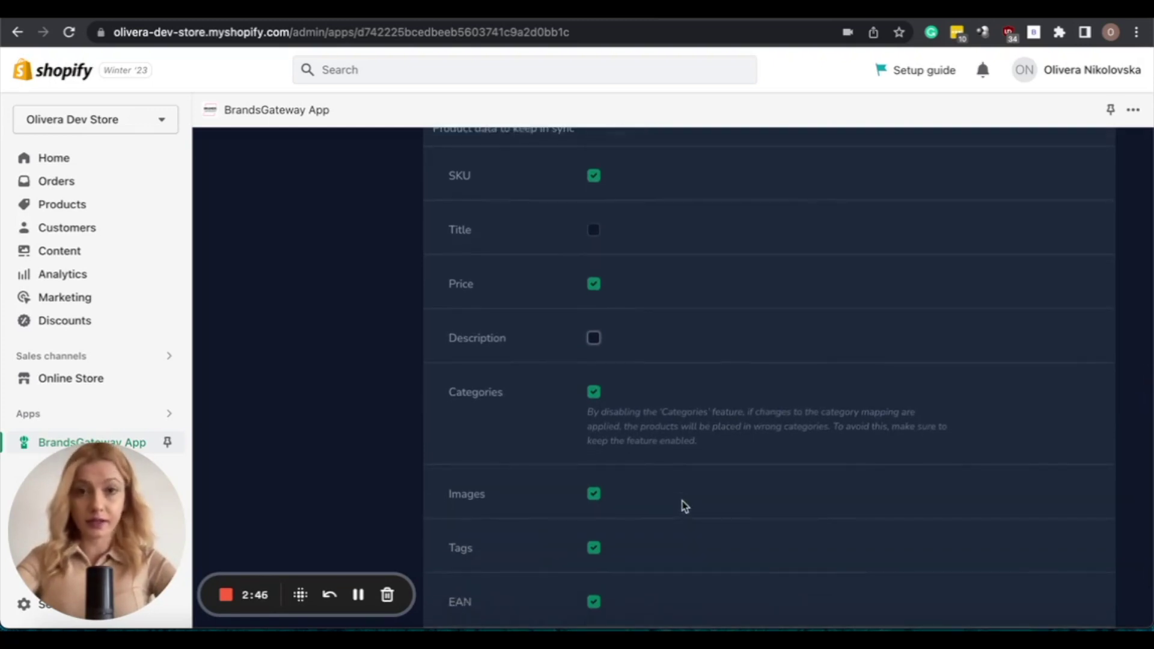
scroll(685, 506, down, 3)
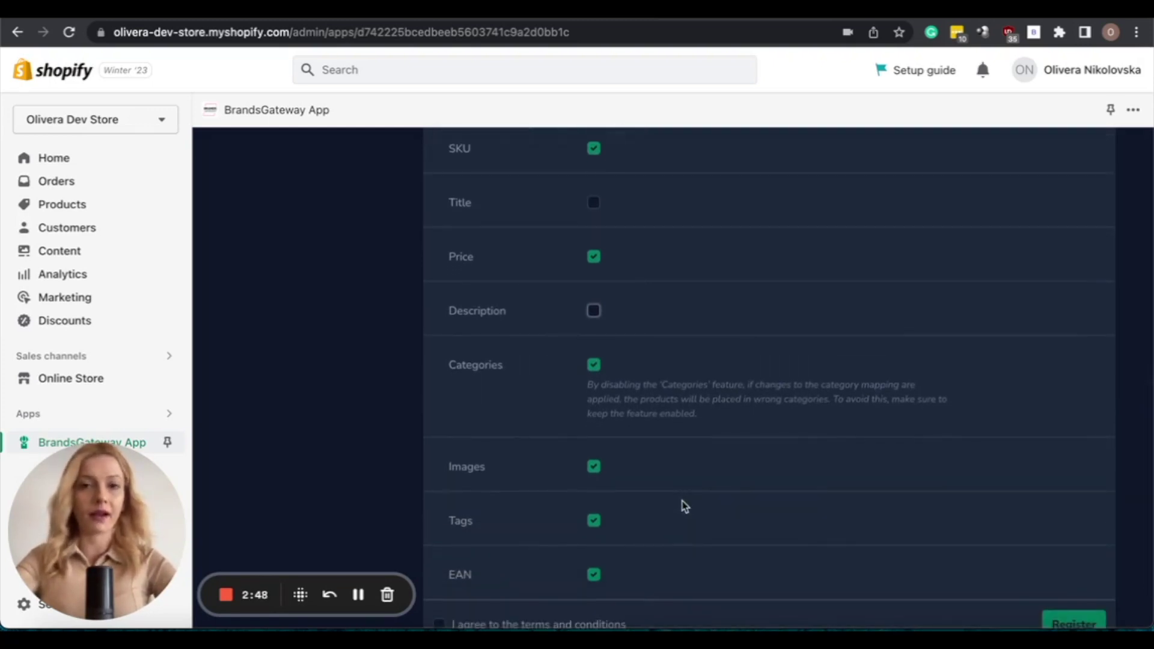
scroll(686, 506, down, 2)
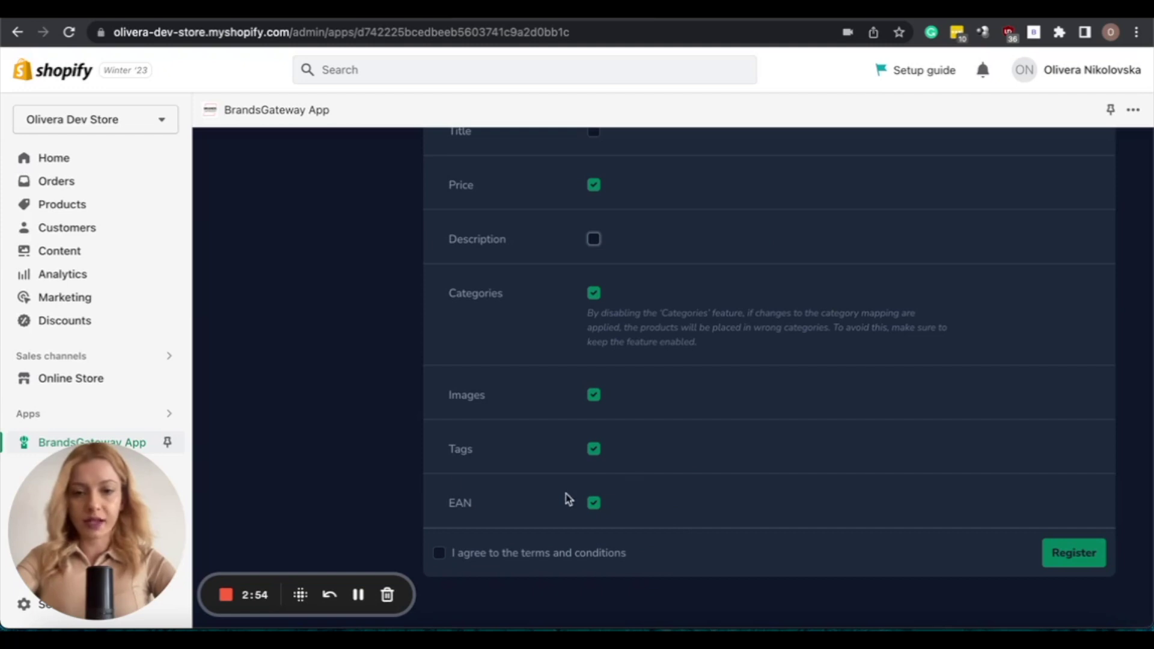
click(437, 554)
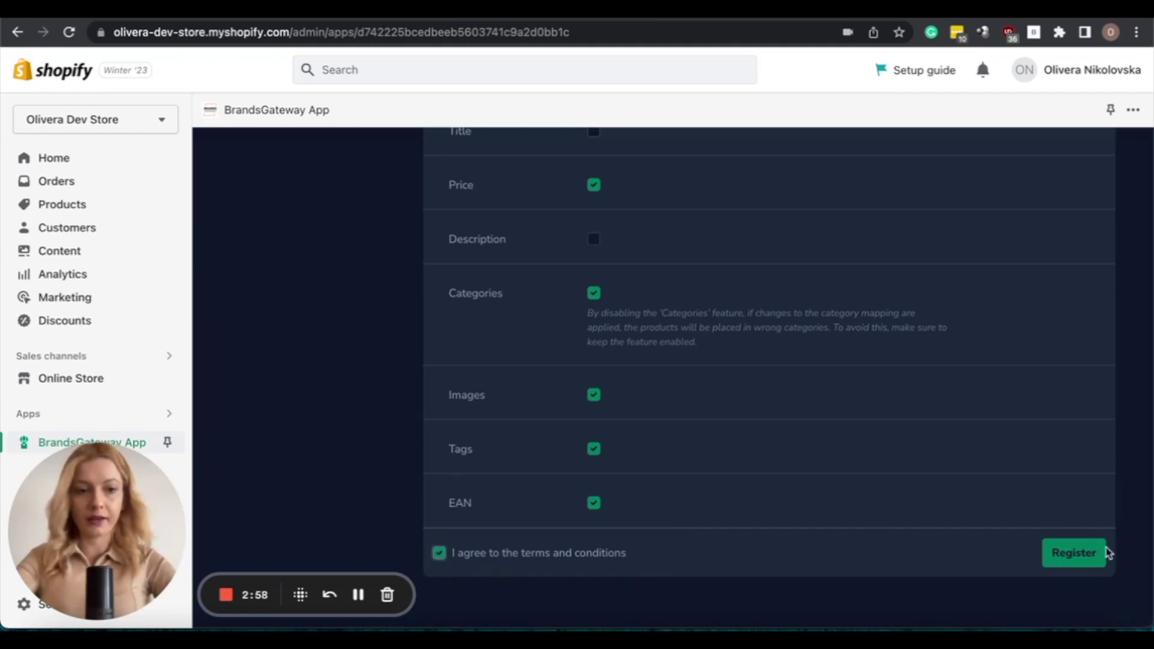
Step: Submit the registration and review the Brands Filter list
click(1071, 551)
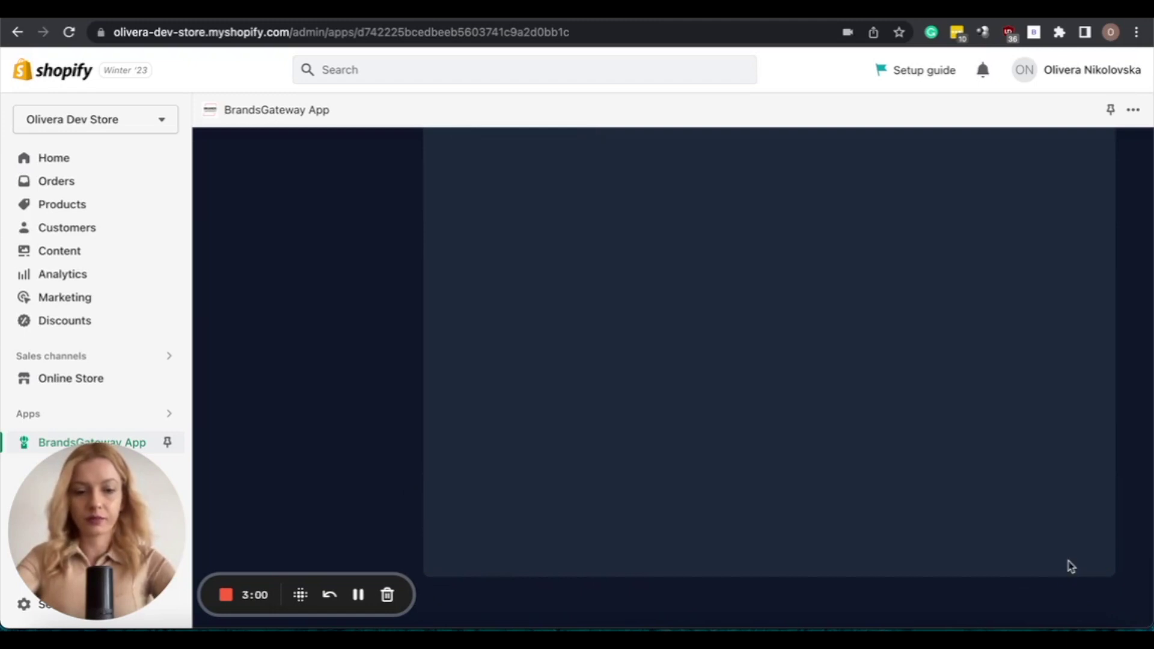
scroll(1070, 566, down, 3)
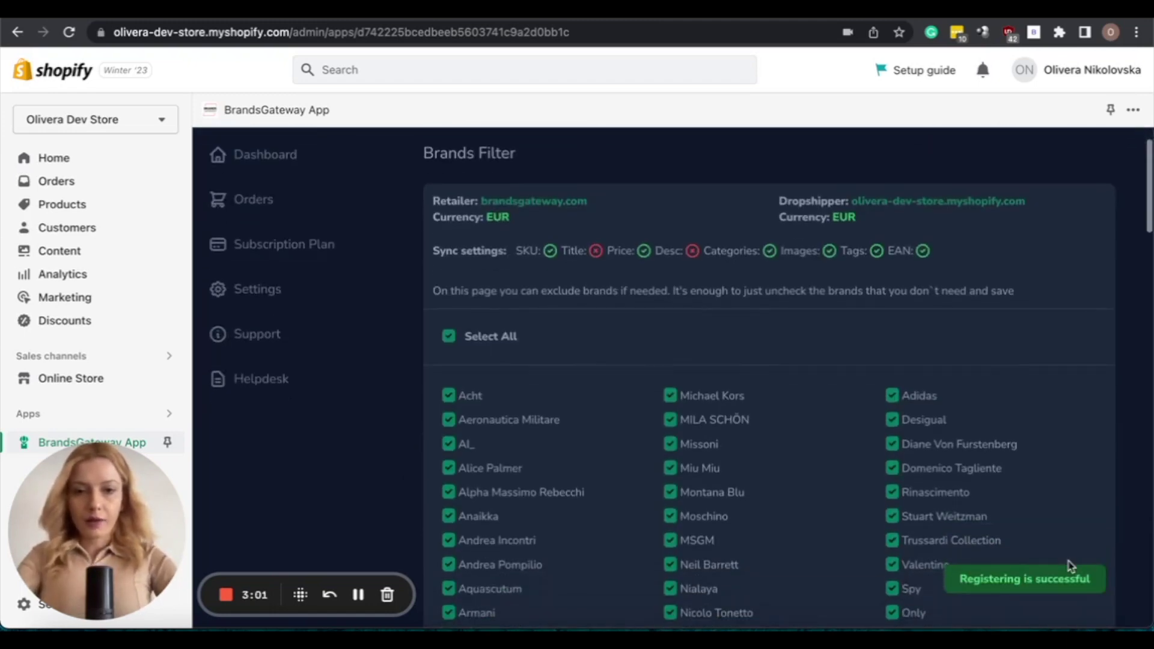
scroll(1071, 565, up, 2)
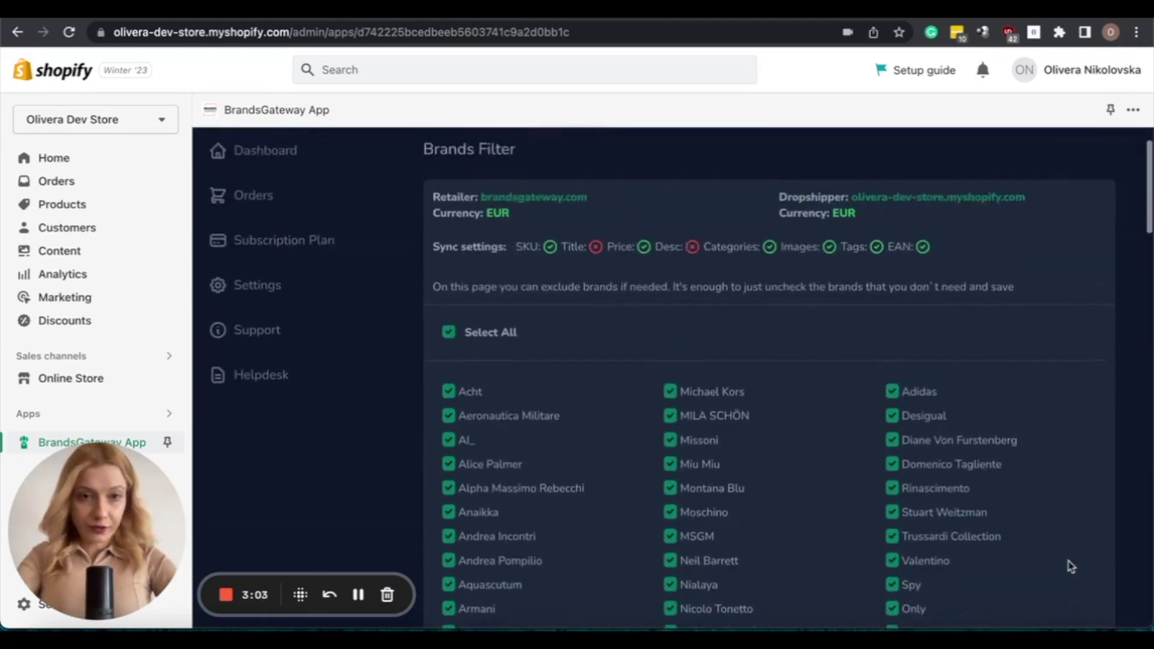
scroll(1070, 566, down, 1)
scroll(1071, 566, down, 4)
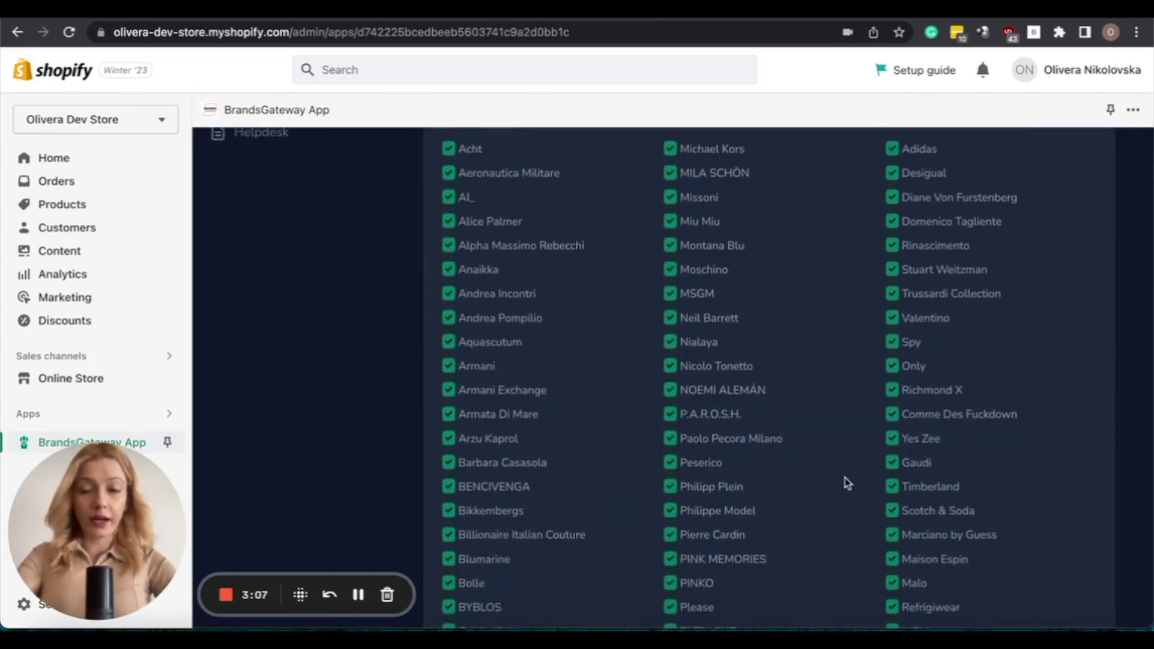
scroll(847, 482, up, 3)
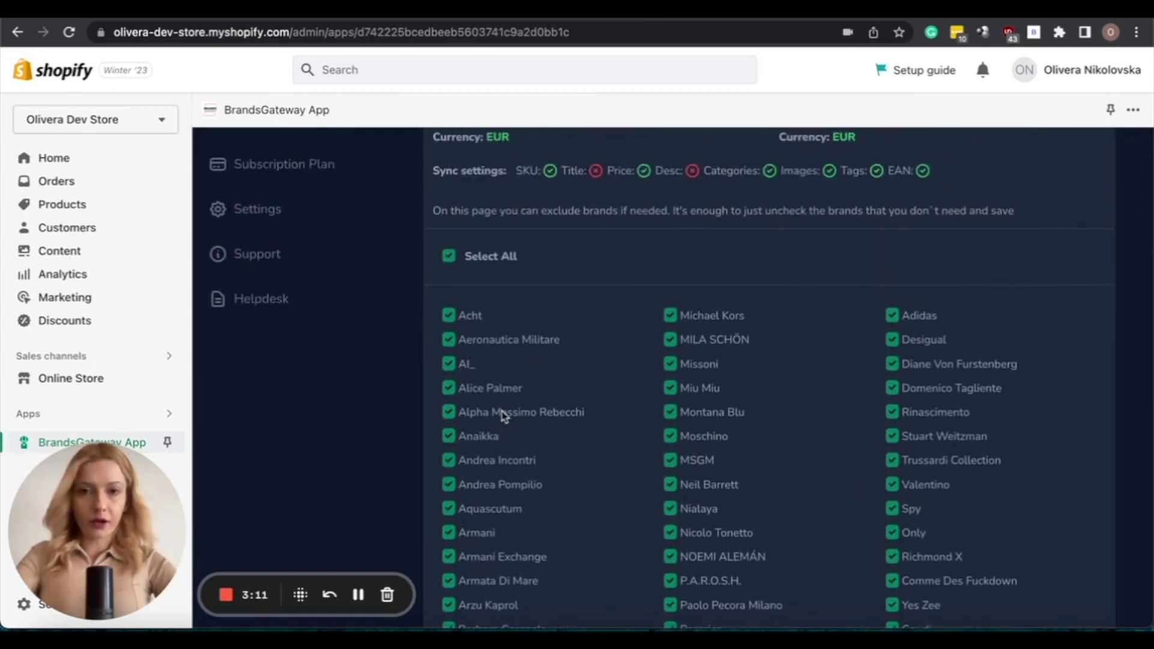
scroll(504, 415, up, 1)
scroll(502, 417, down, 1)
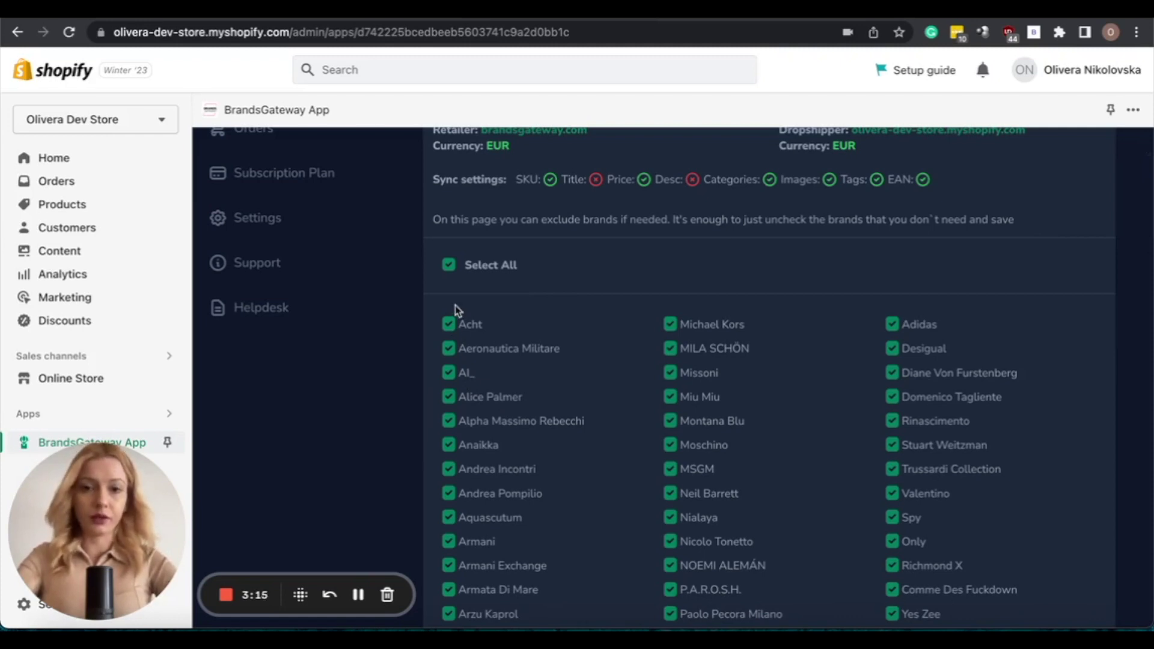
Step: Exclude brands Acht, Aeronautica Militare, AL_ and Alice Palmer, then Save & Continue
click(448, 325)
click(448, 349)
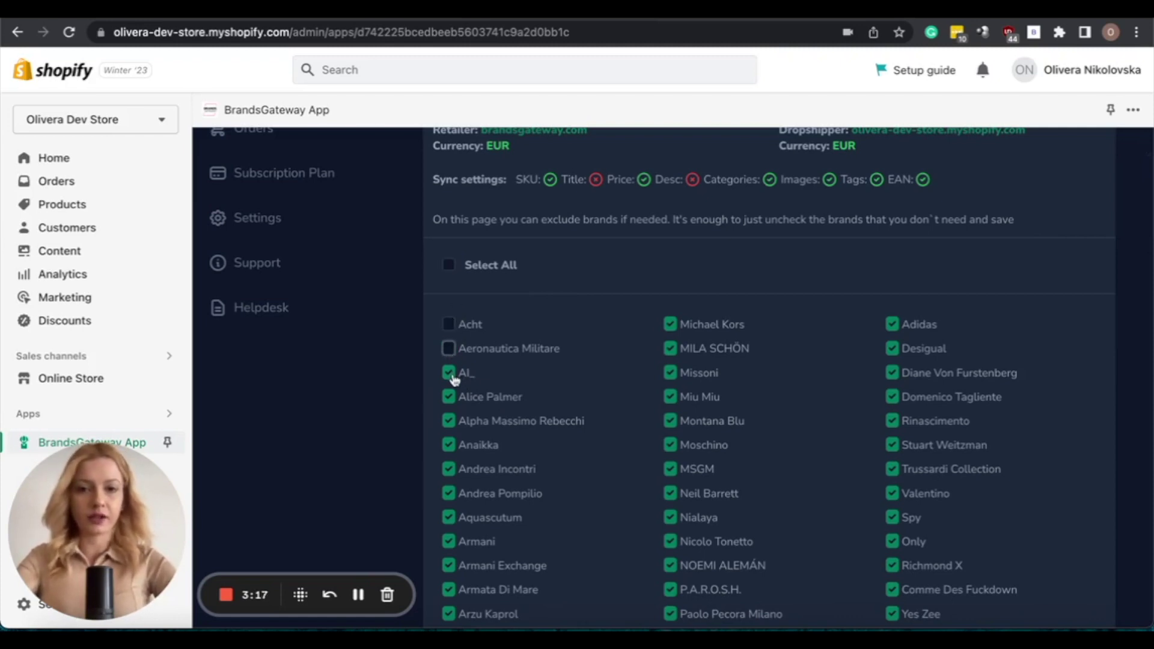
click(449, 372)
click(449, 396)
scroll(409, 412, down, 20)
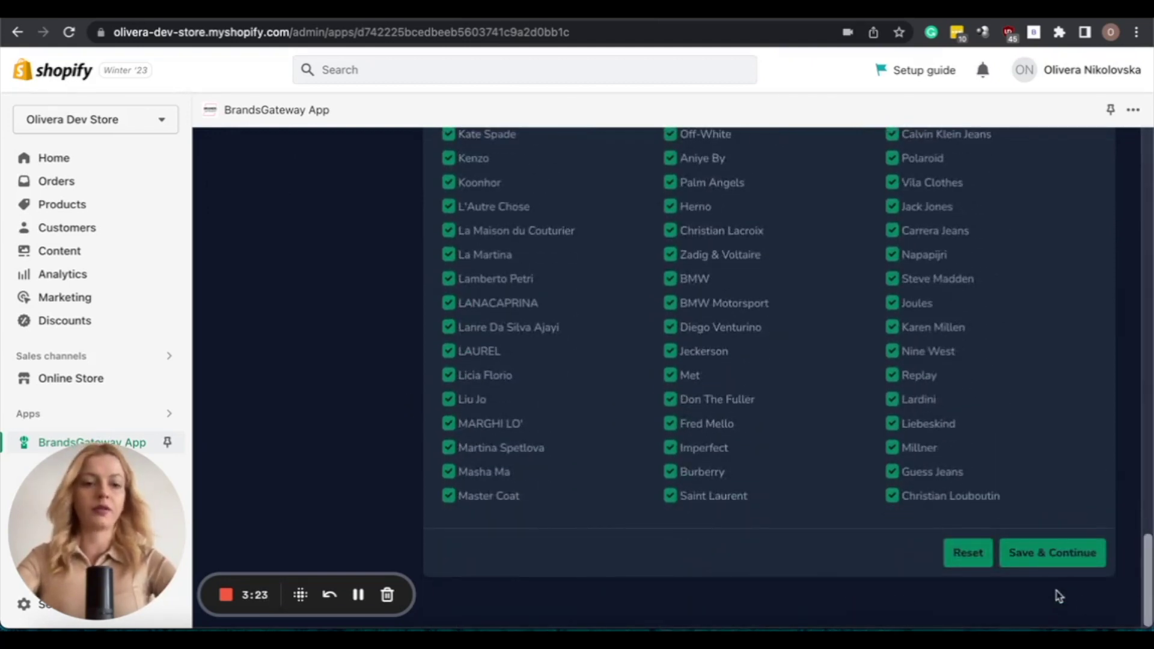
click(1055, 553)
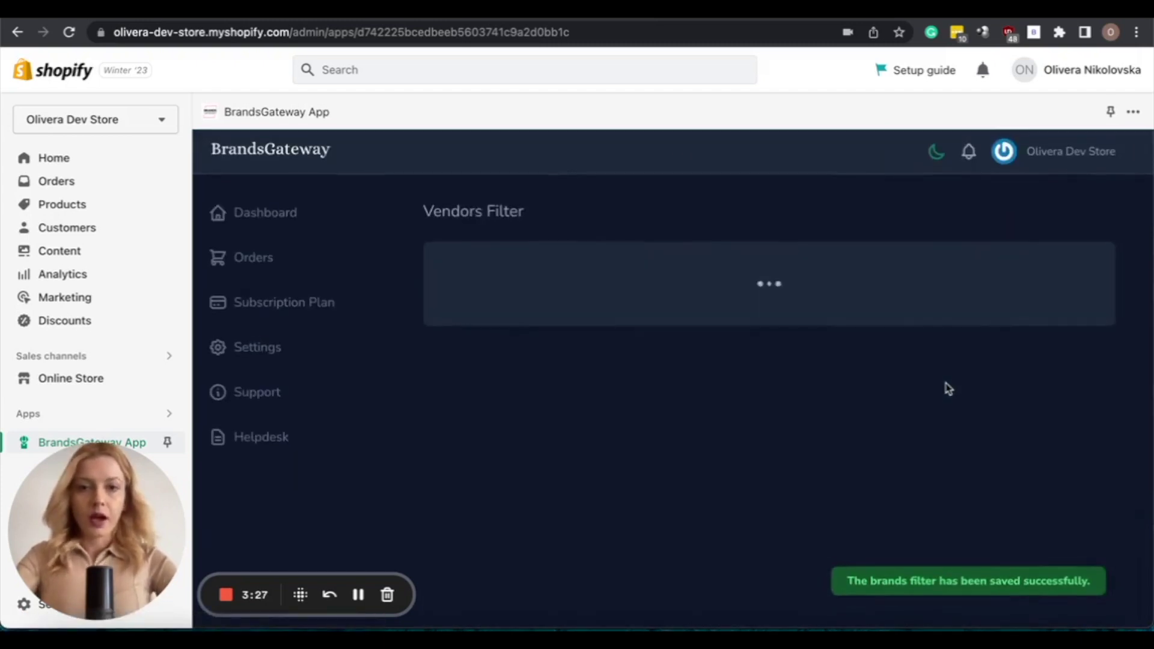
Step: Untick Salzburg, Florence and Milan vendors, reselect all vendors, then Save & Continue
scroll(948, 389, down, 1)
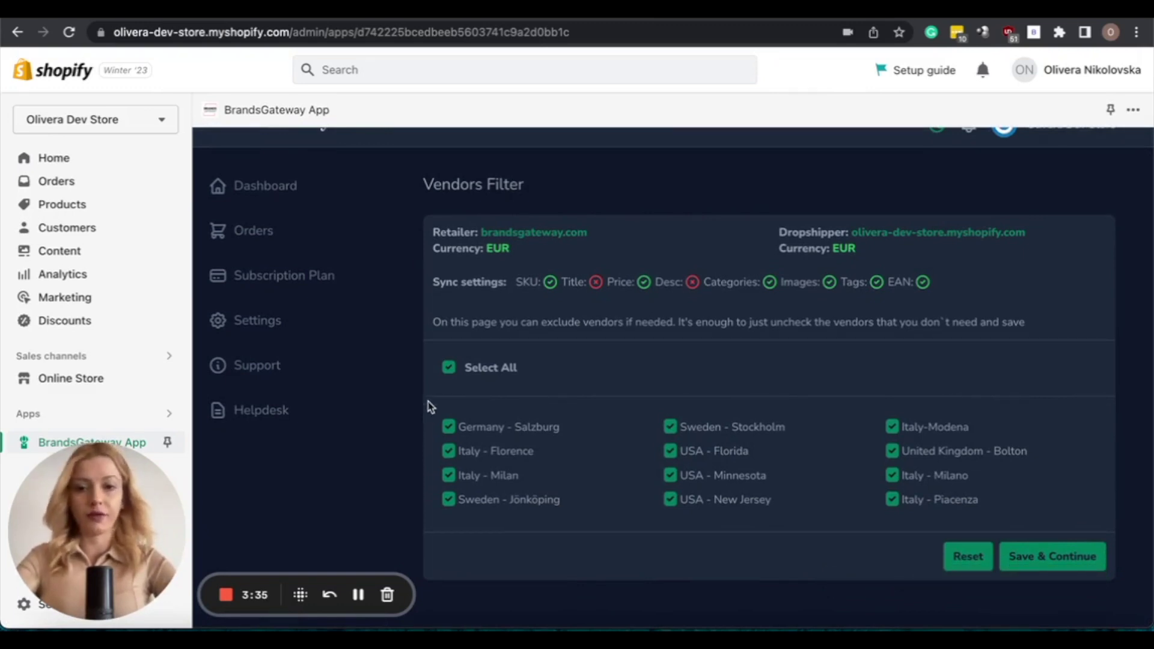
click(448, 427)
click(449, 453)
click(448, 476)
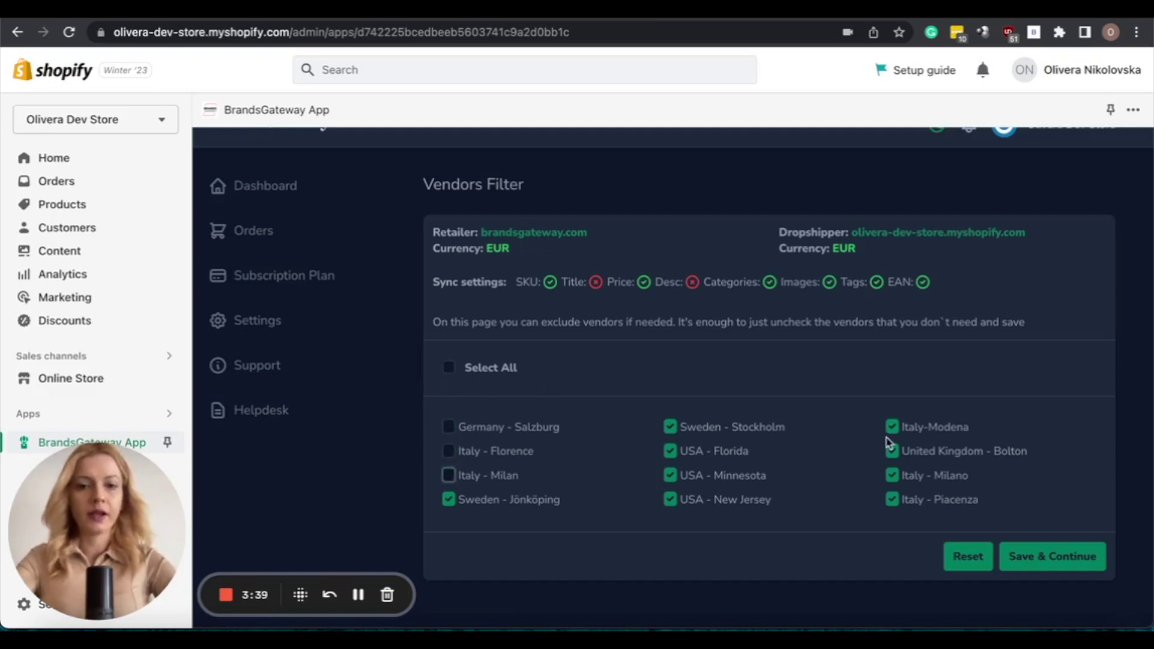
click(447, 371)
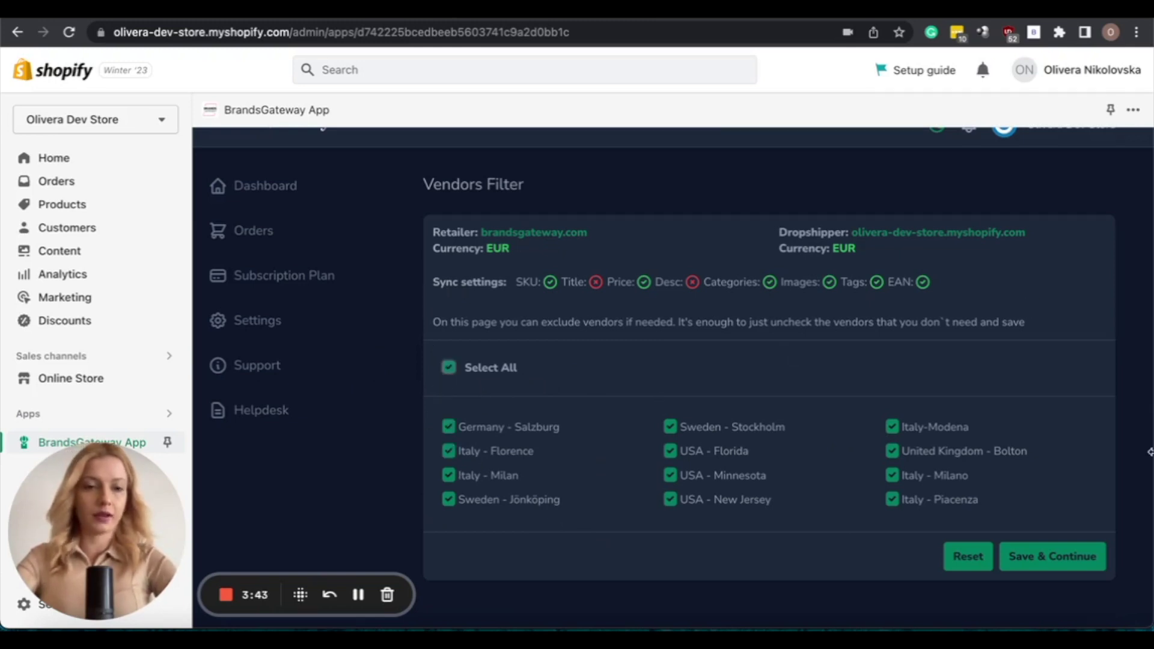
click(1049, 558)
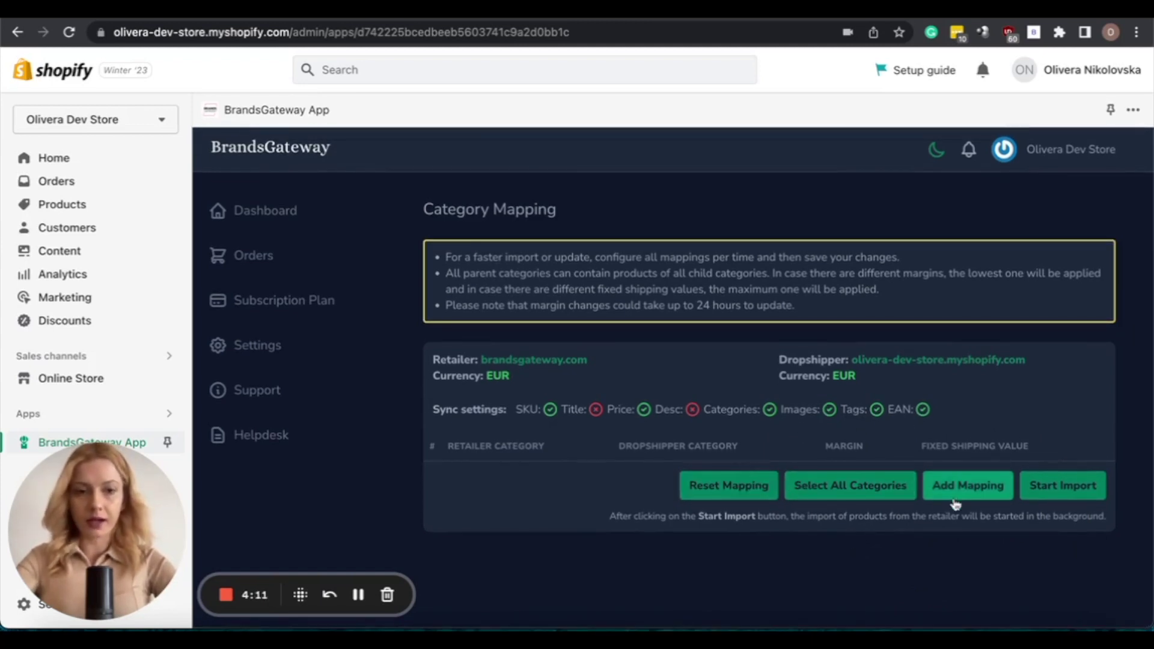
Step: Review the retailer categories in the mapping table, then start editing row 1, Accessories
click(852, 490)
scroll(849, 485, down, 3)
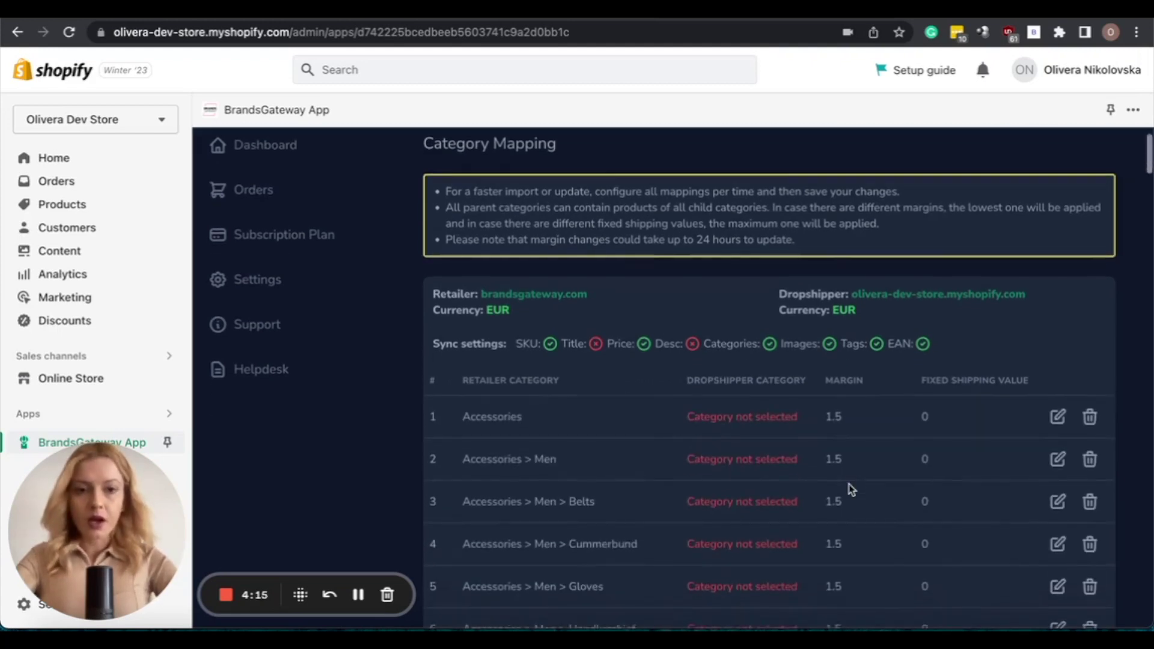
scroll(849, 484, down, 2)
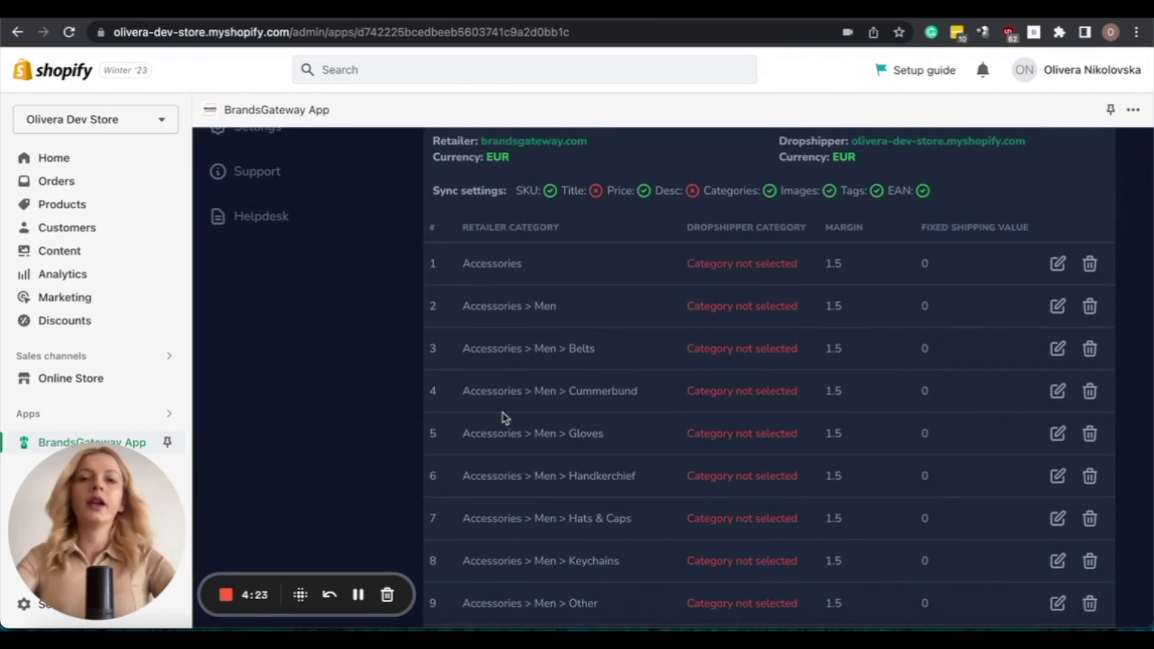
scroll(504, 417, down, 4)
scroll(504, 417, down, 20)
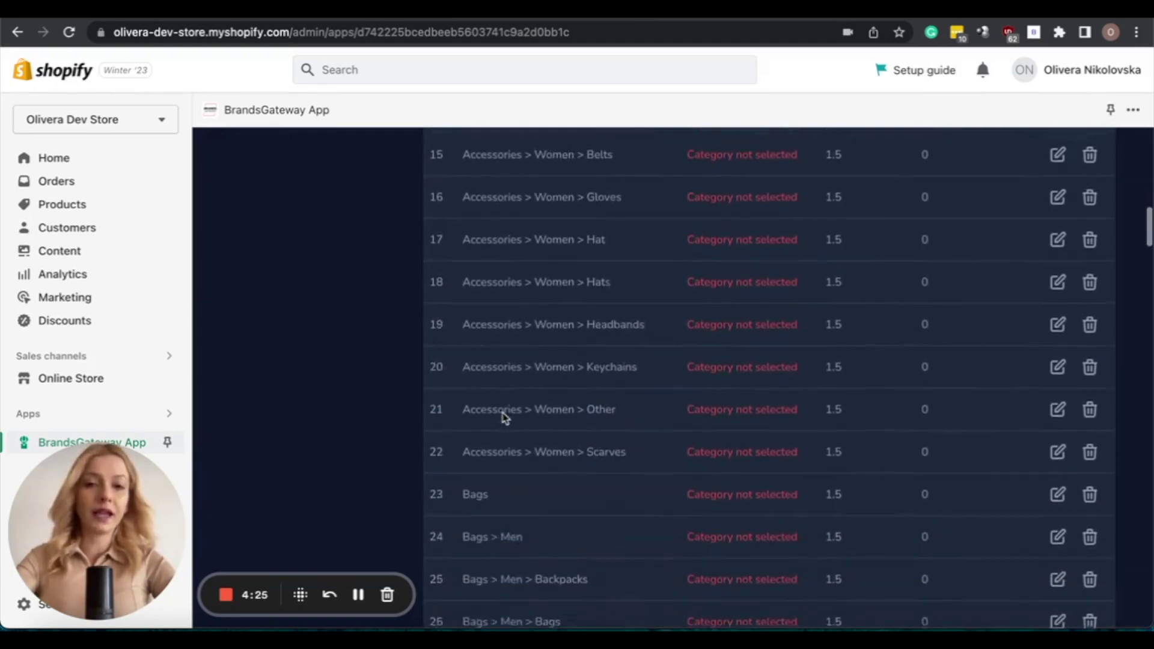
scroll(504, 417, down, 18)
scroll(504, 417, up, 19)
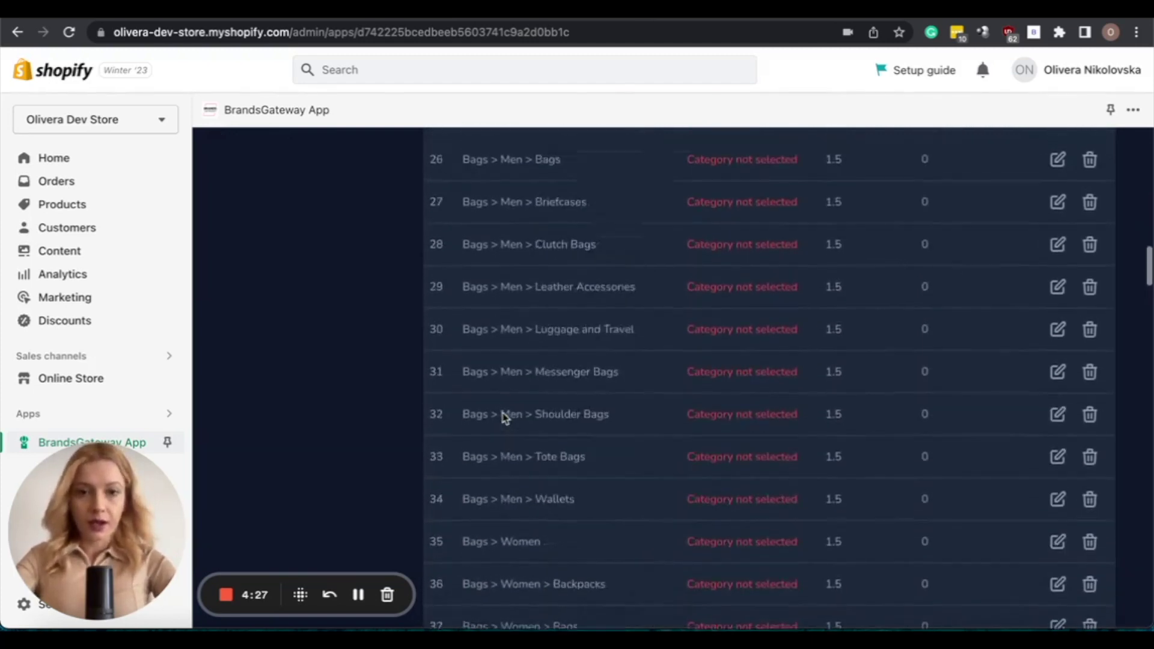
scroll(504, 417, up, 20)
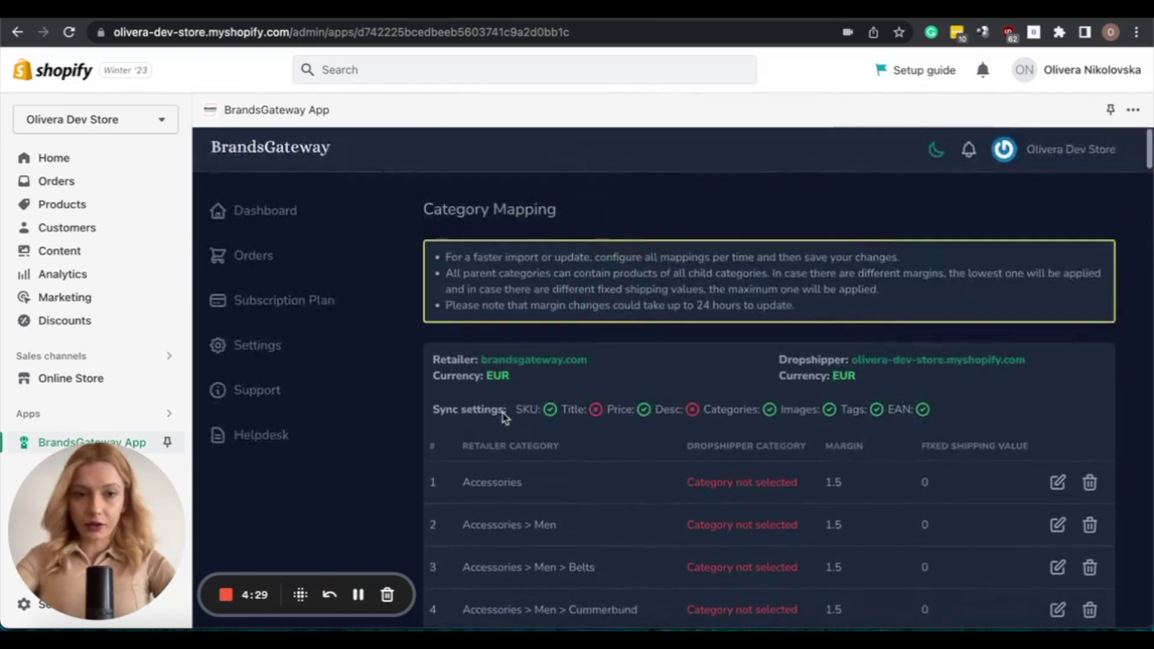
scroll(504, 417, down, 4)
scroll(504, 417, down, 2)
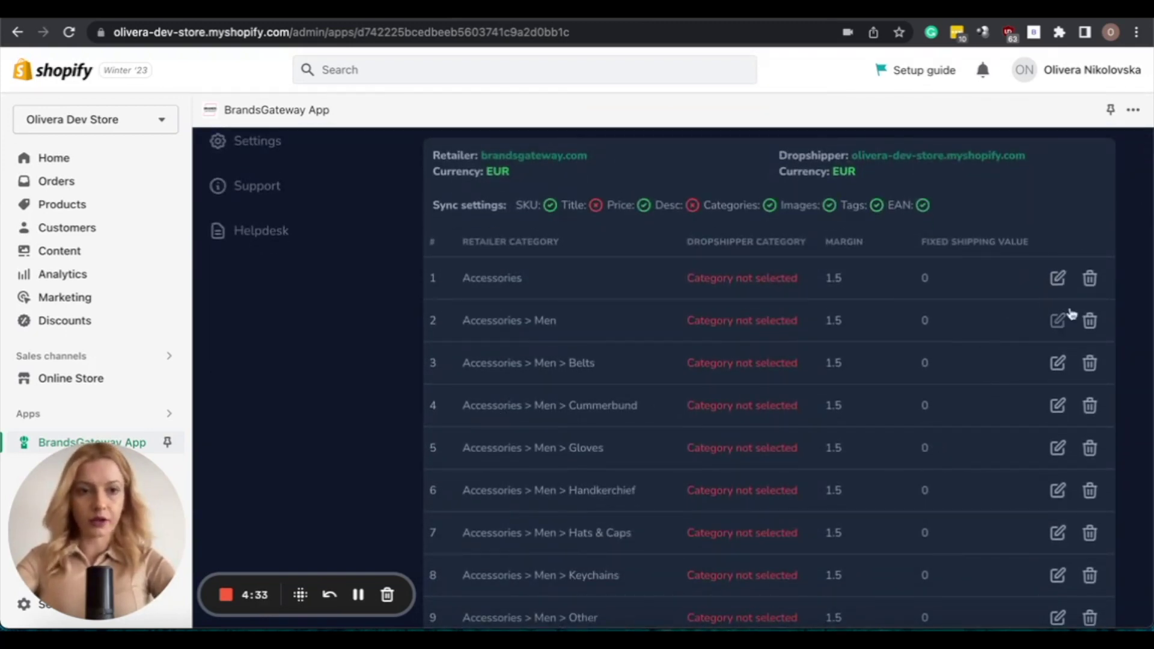
click(1056, 280)
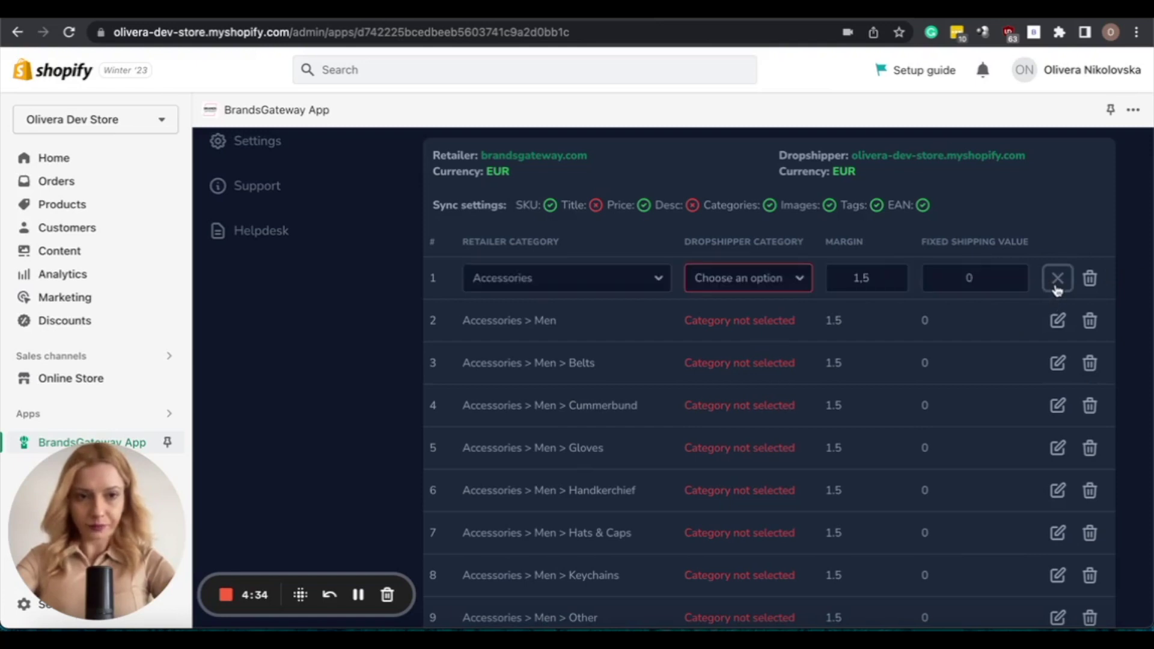
Step: Choose the Accessories collection for row 1 and replace its 1.5 margin with 2
click(802, 285)
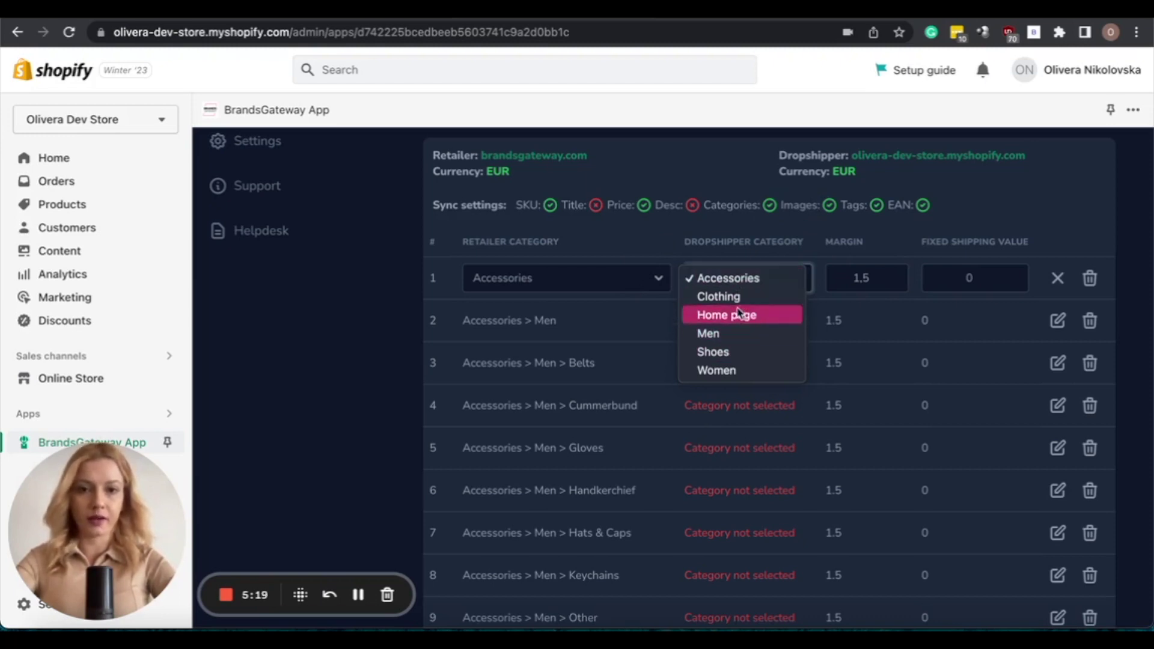
click(734, 279)
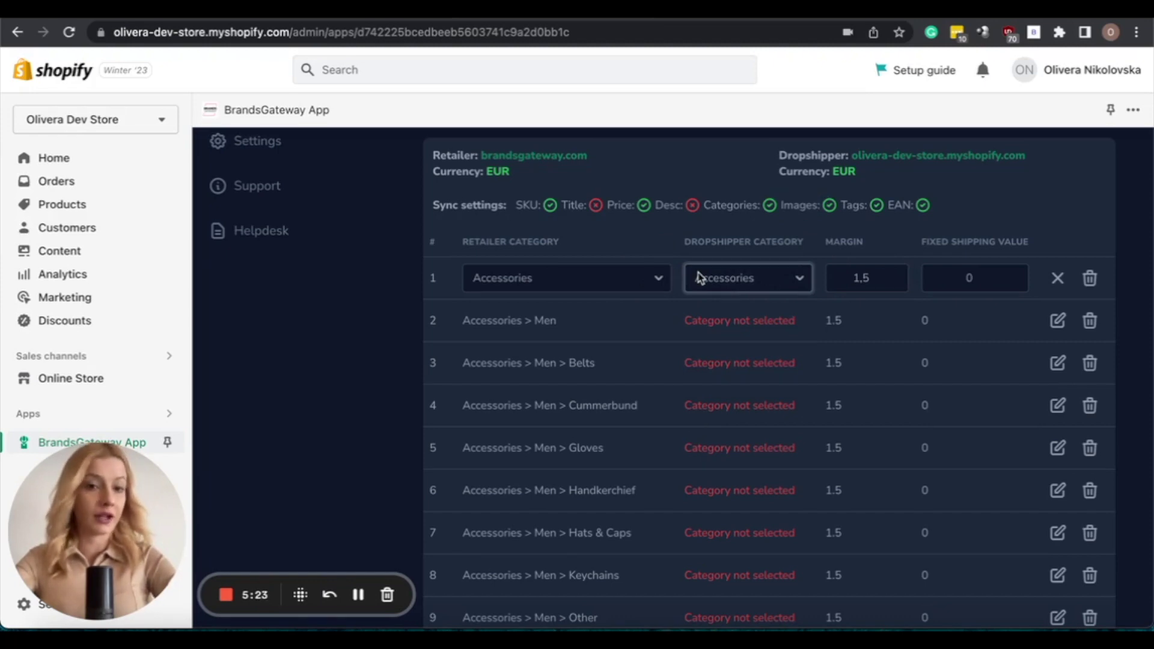
click(866, 280)
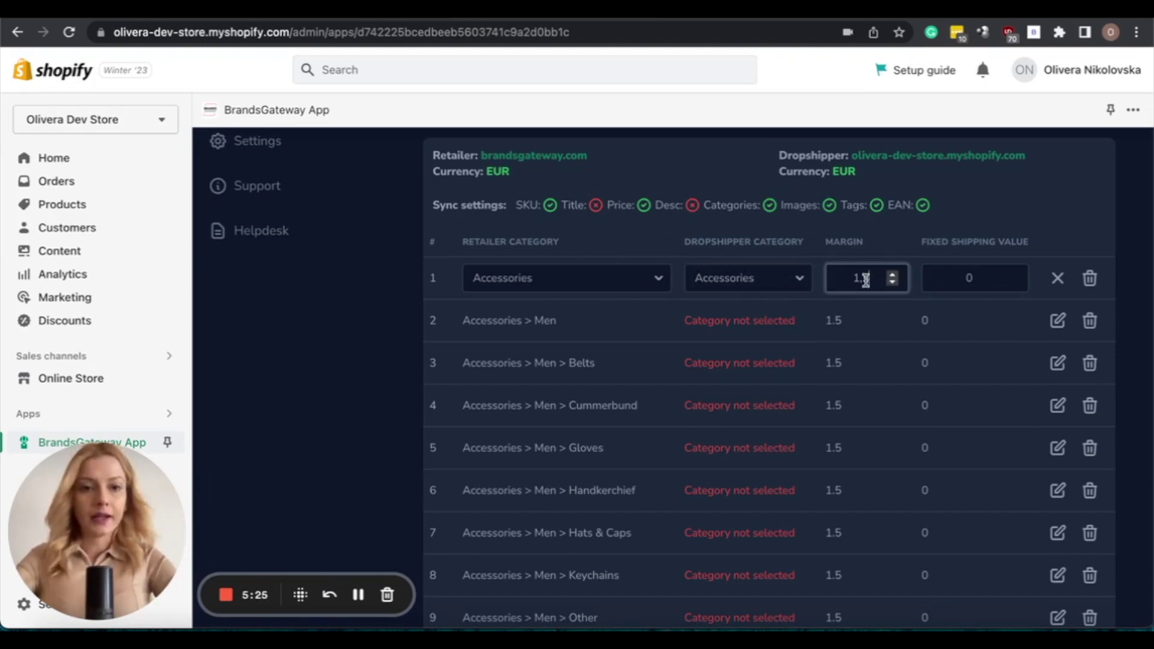
double_click(866, 281)
scroll(883, 228, down, 1)
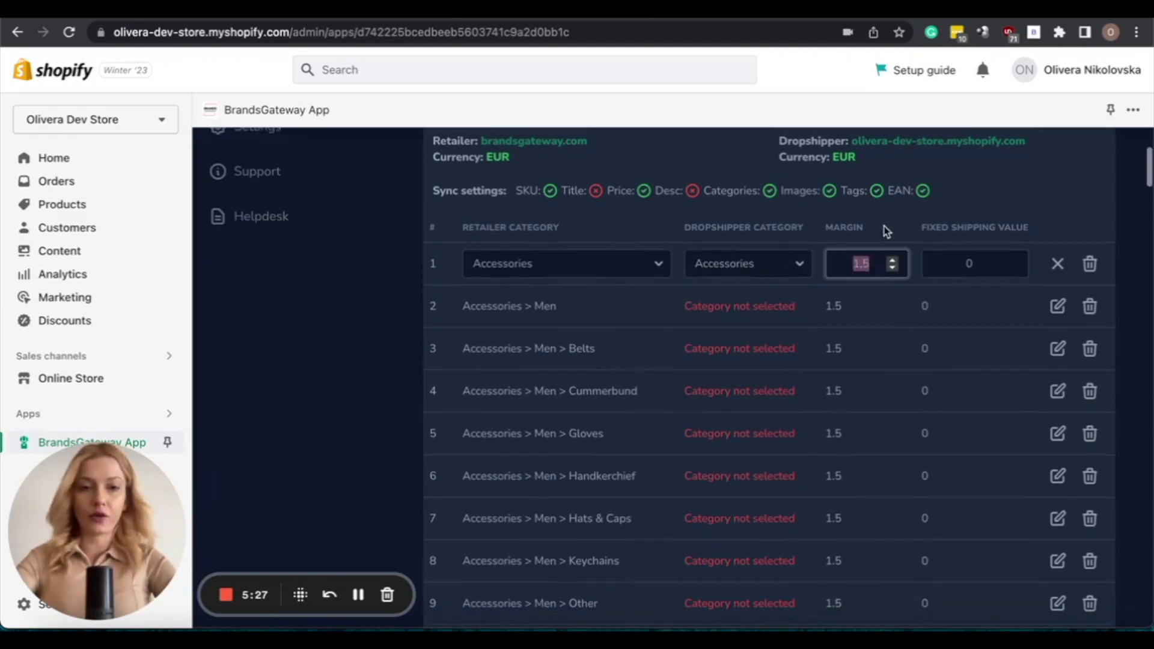
text(2)
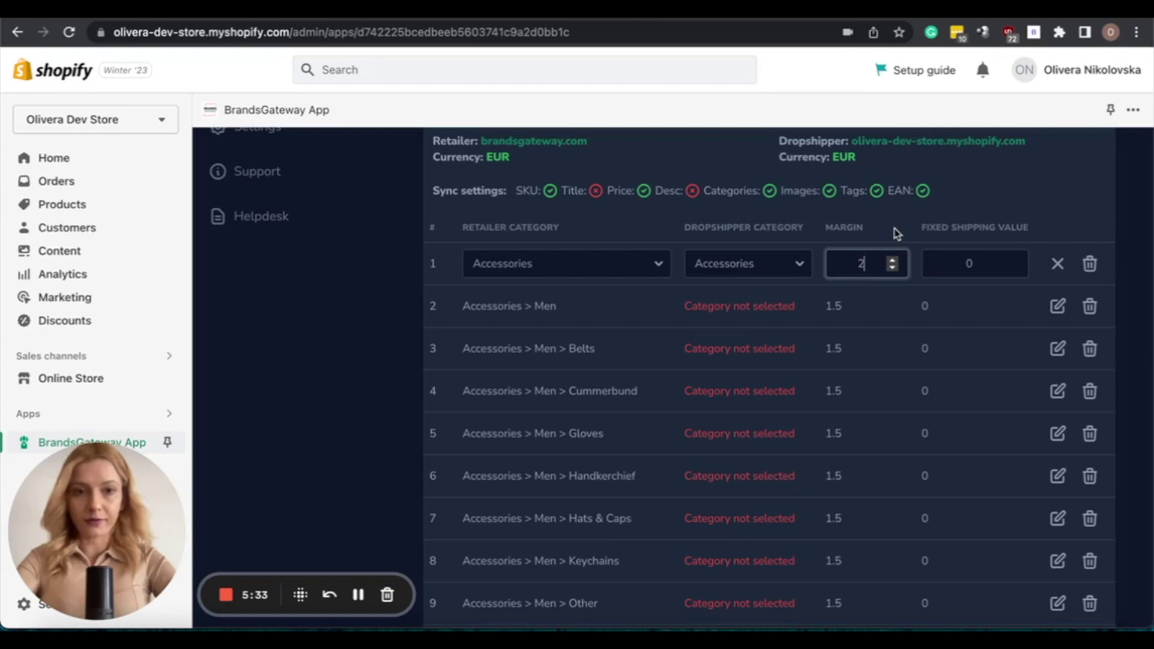
Step: Set the Accessories fixed shipping value to 25 and confirm the row
click(983, 265)
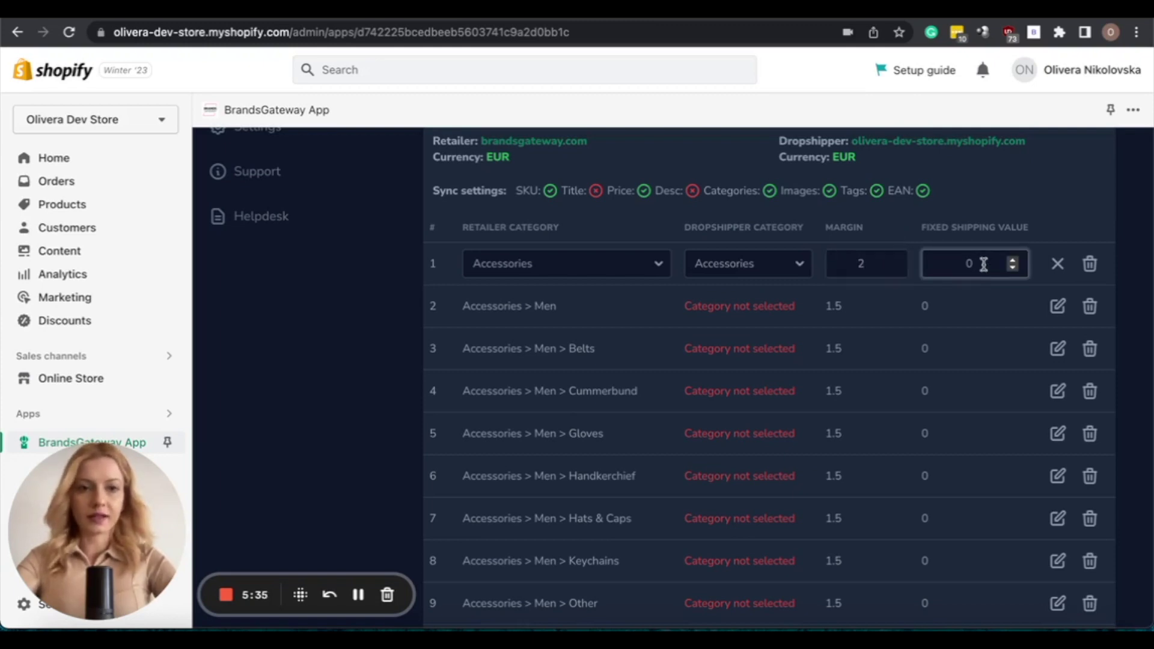
drag(982, 265, 947, 264)
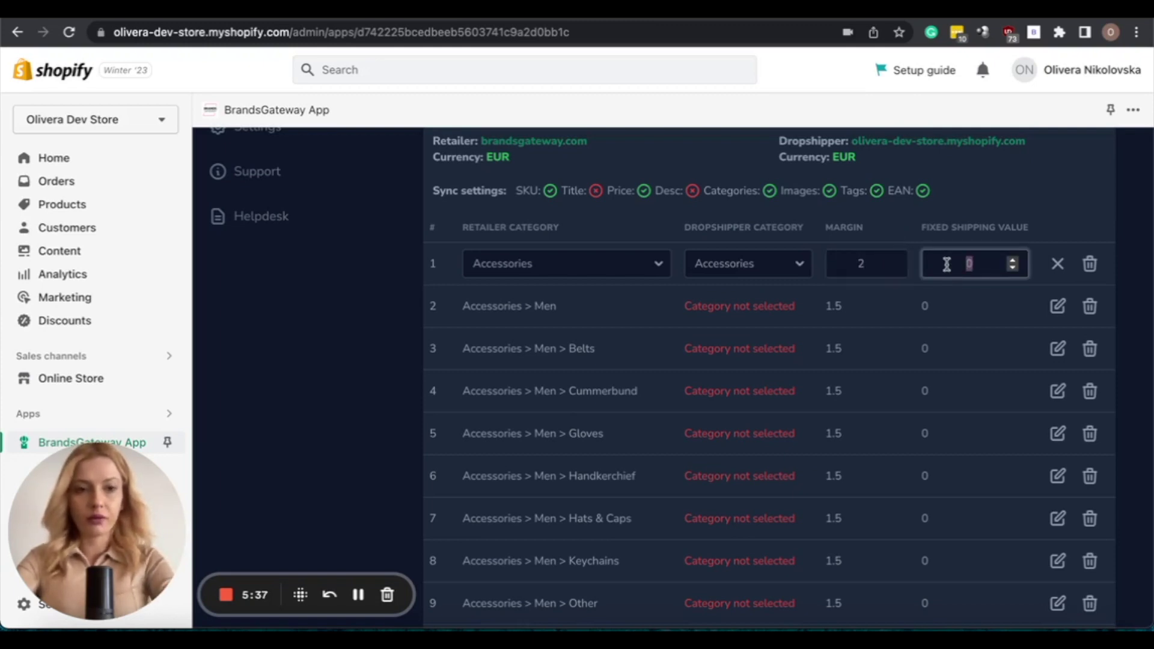
text(25)
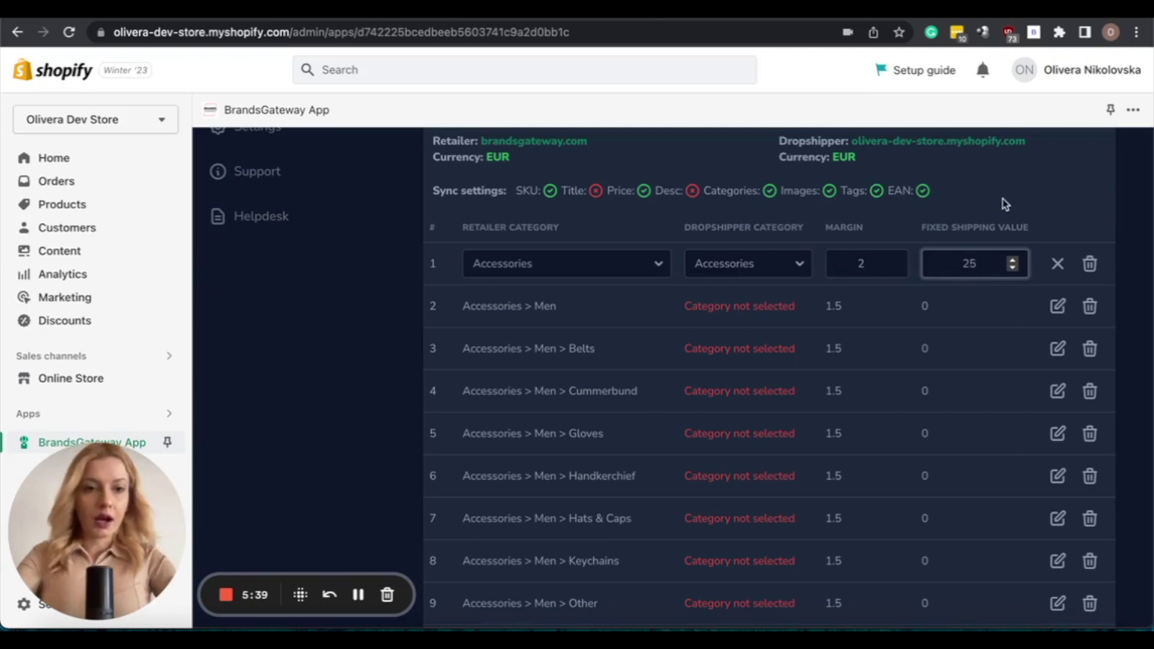
click(1005, 205)
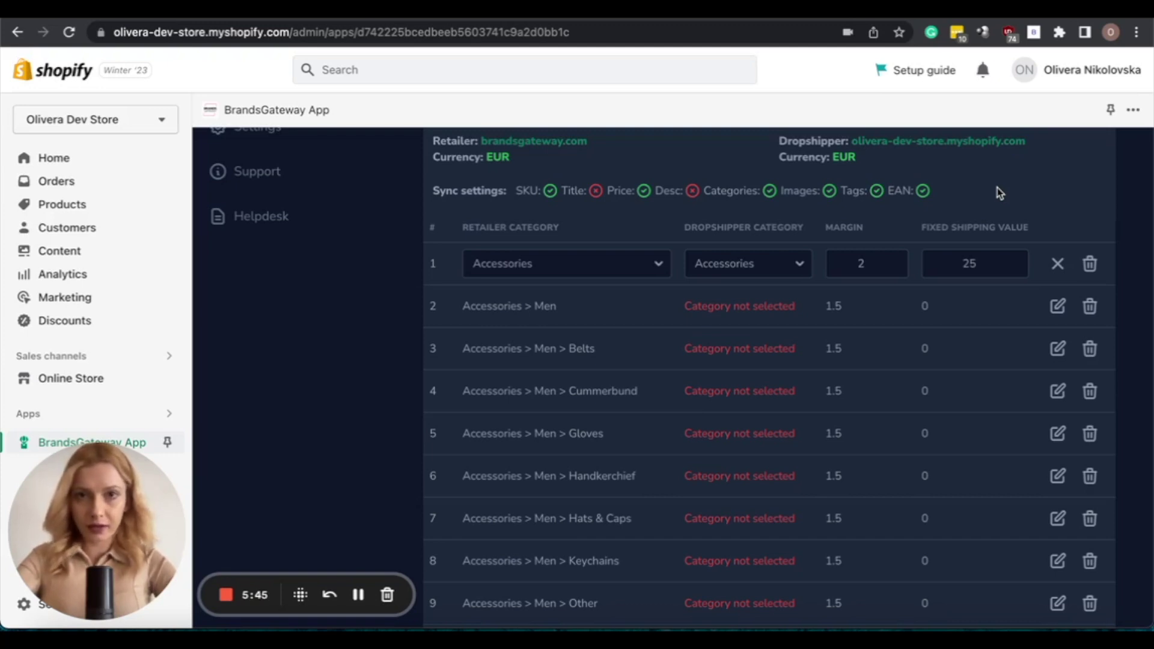
scroll(997, 192, up, 1)
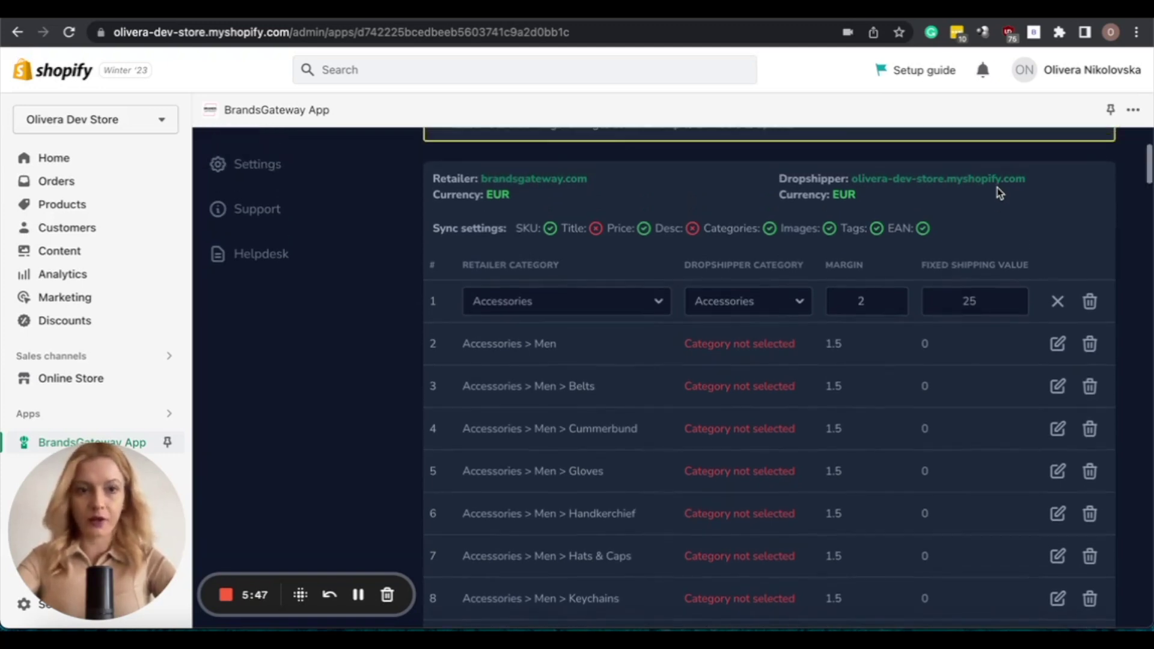
scroll(995, 300, down, 1)
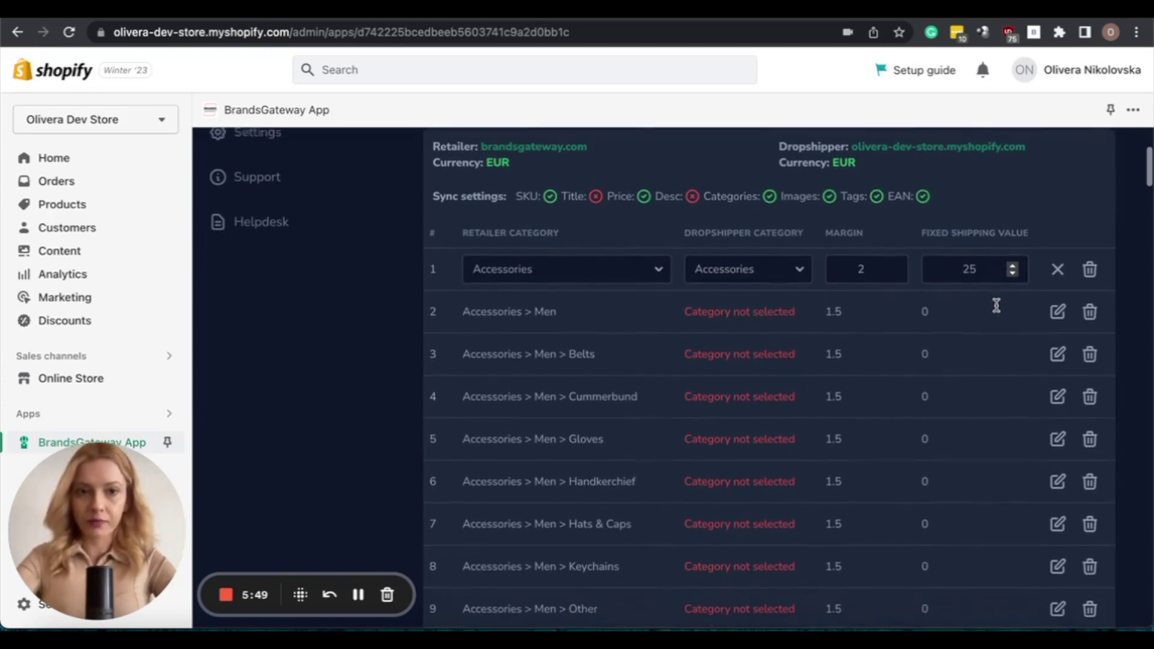
Step: Map Accessories > Men to the Men collection with margin 2 and shipping 25
click(1058, 309)
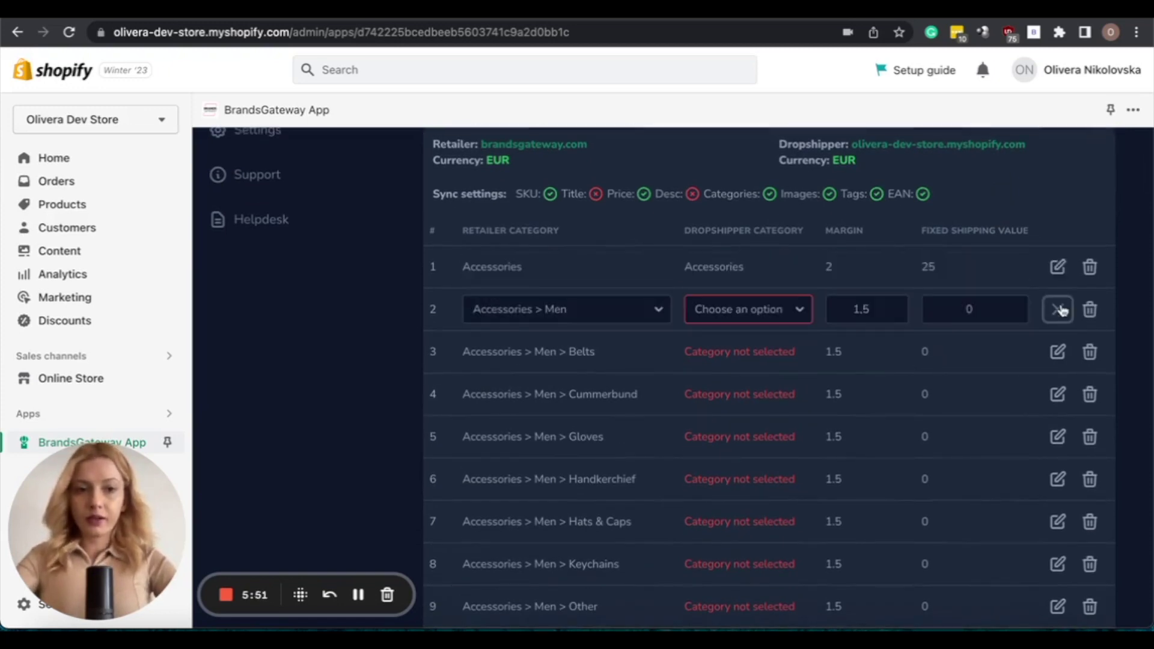
click(759, 318)
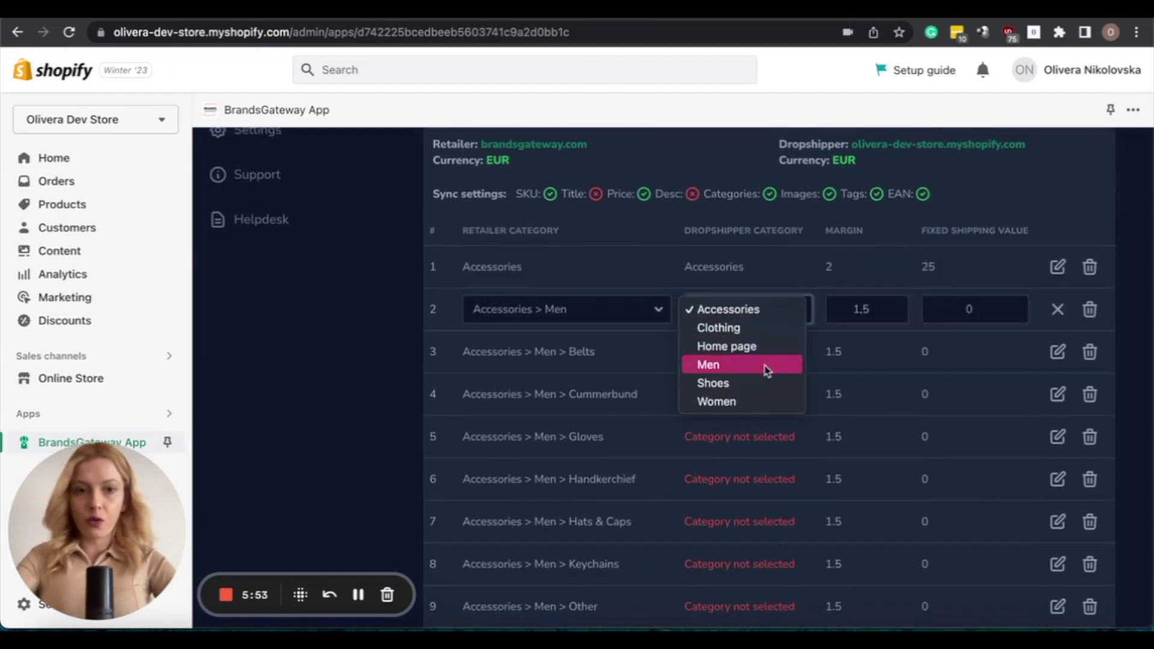
click(708, 365)
click(870, 309)
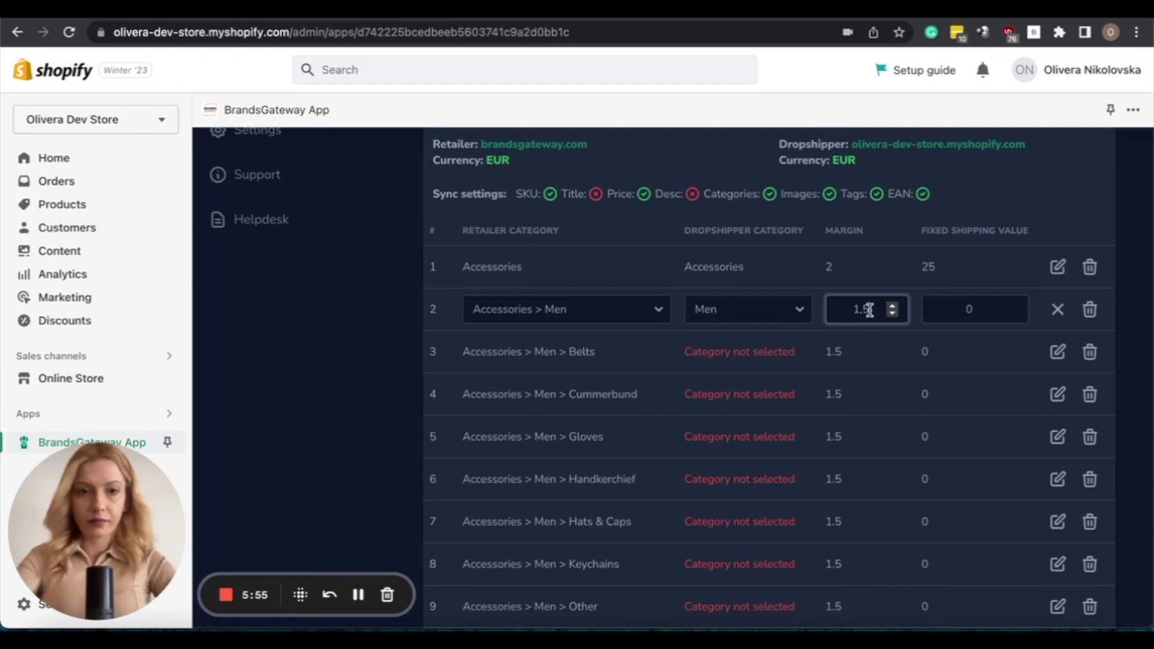
text(2)
key(BackSpace)
key(BackSpace)
key(BackSpace)
key(BackSpace)
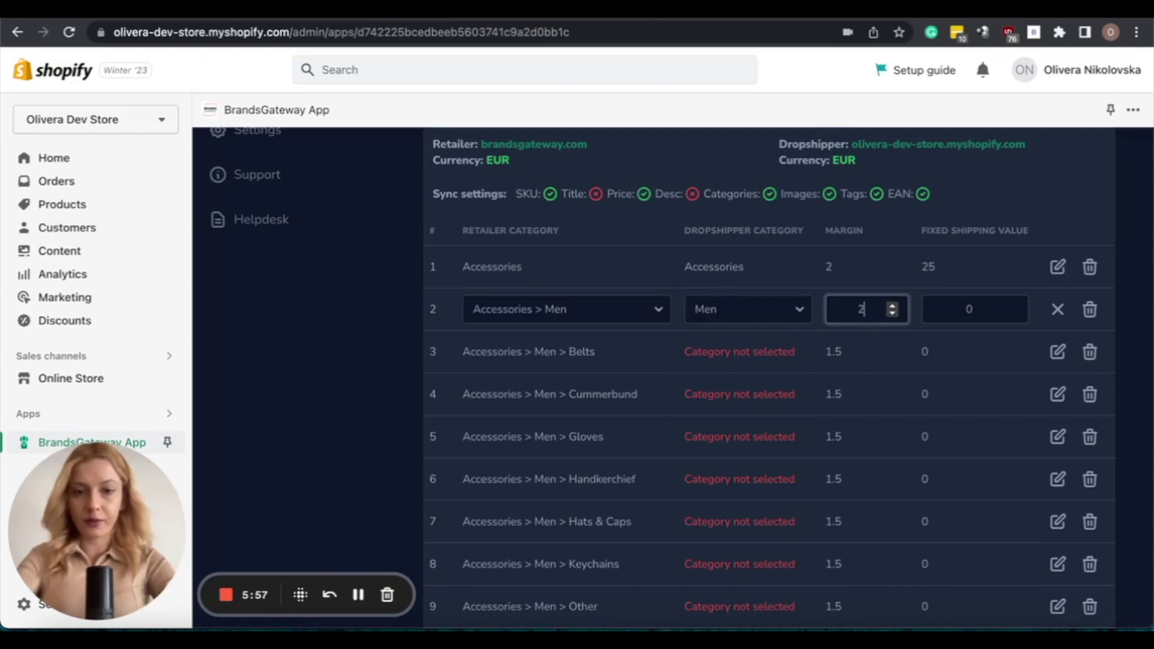
key(Tab)
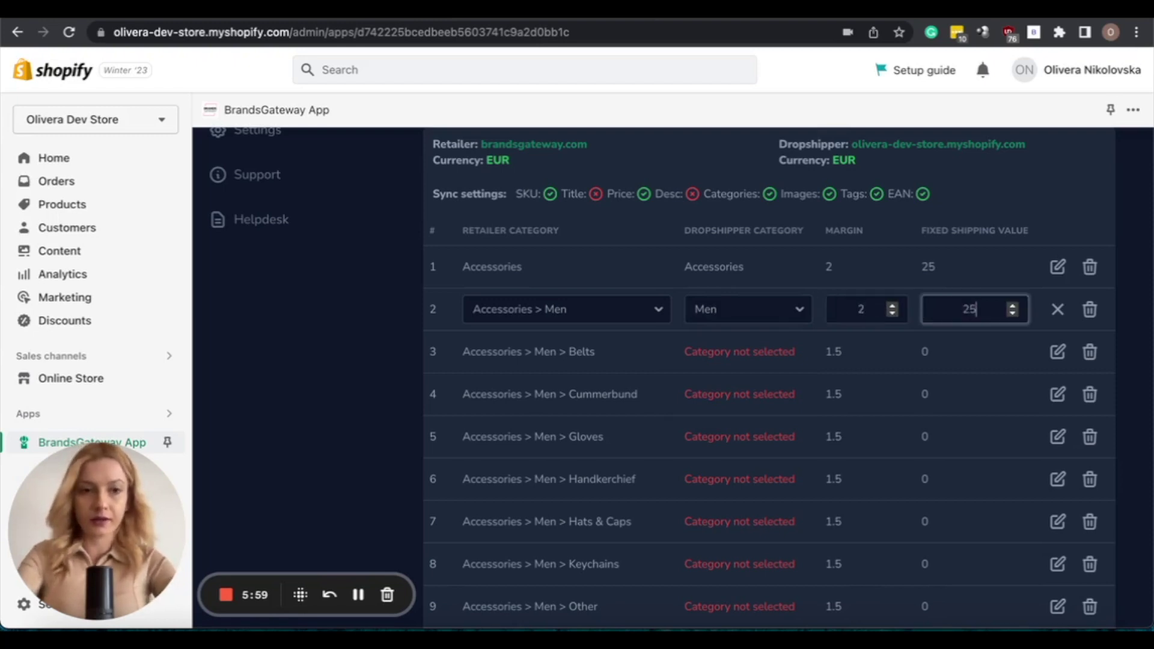
text(25)
key(Return)
Step: Clear every category mapping with Reset Mapping
scroll(968, 279, down, 20)
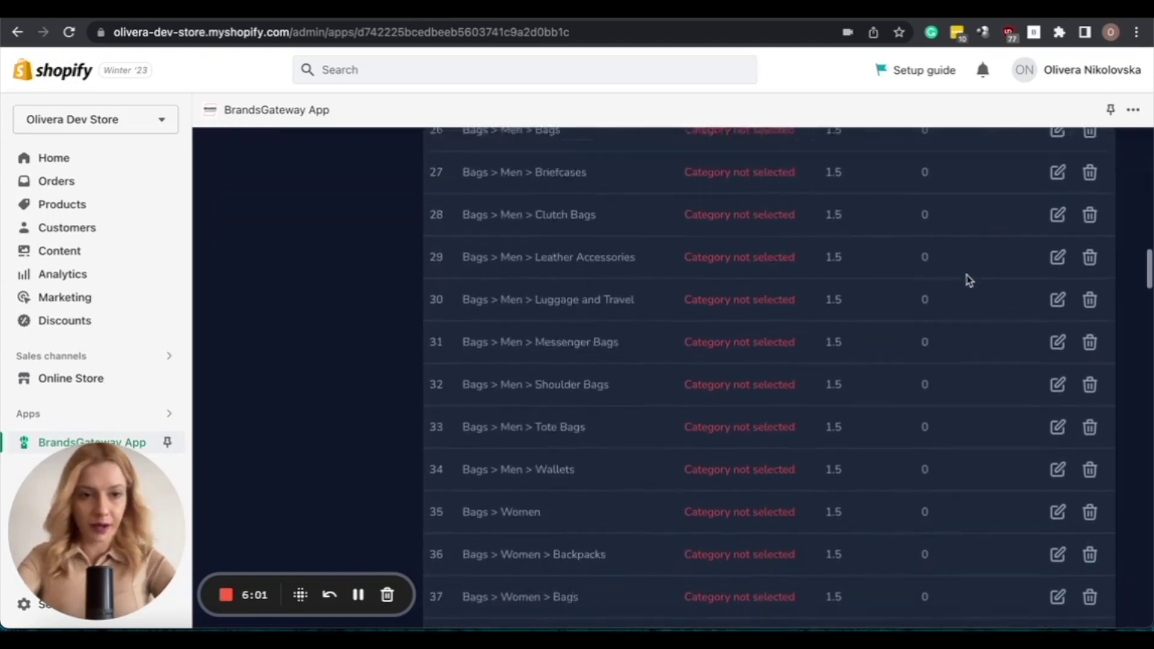
scroll(968, 279, down, 20)
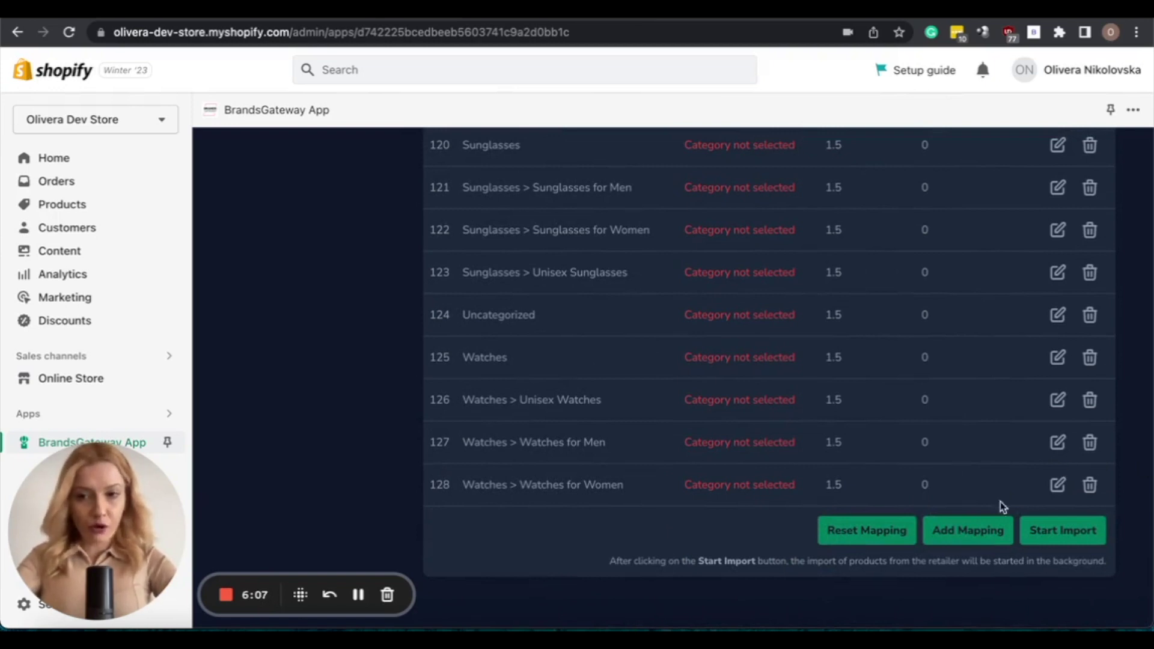
click(1098, 520)
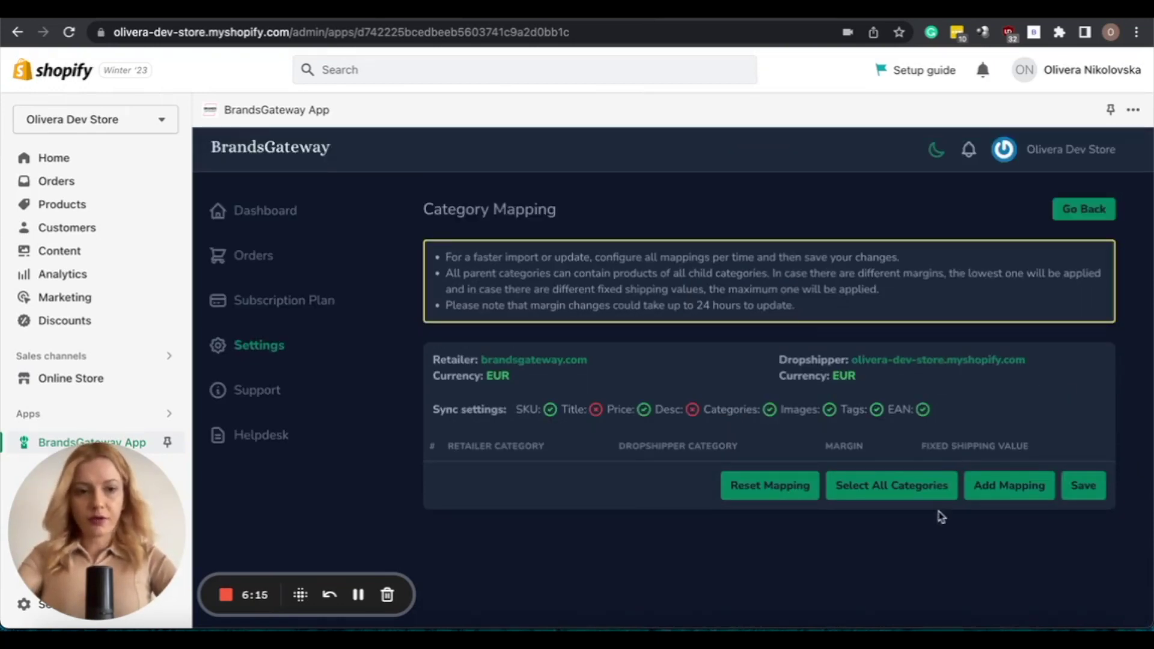
Step: Add a new row mapping retailer category Accessories to the Accessories collection with a 2.5 margin
click(1014, 486)
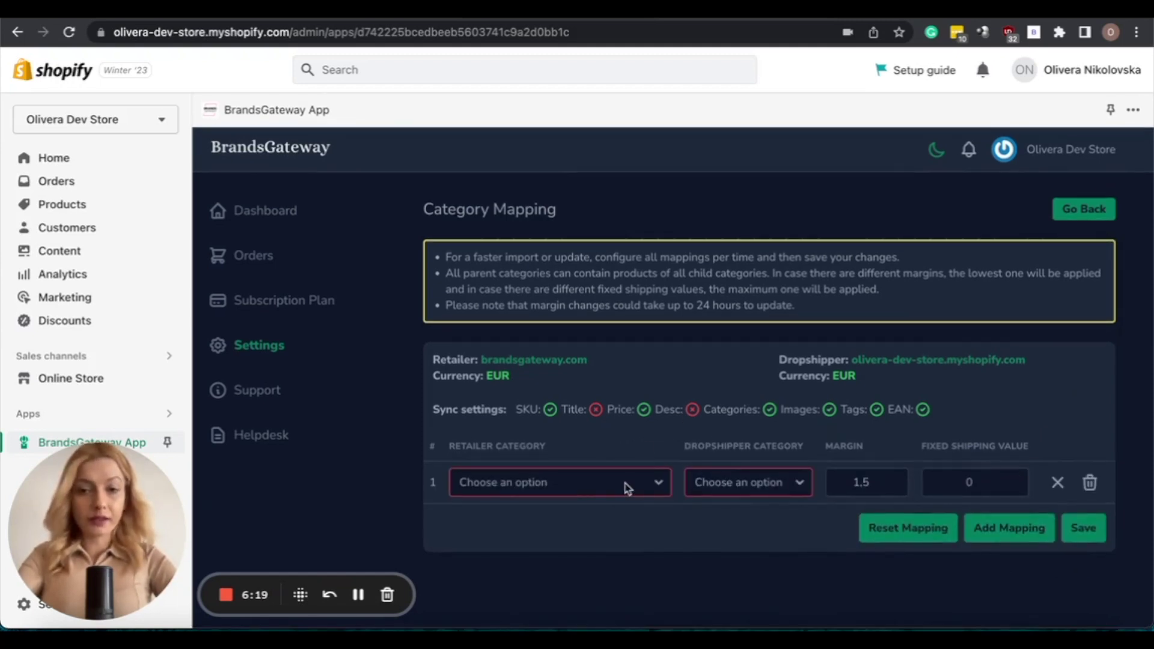
click(657, 493)
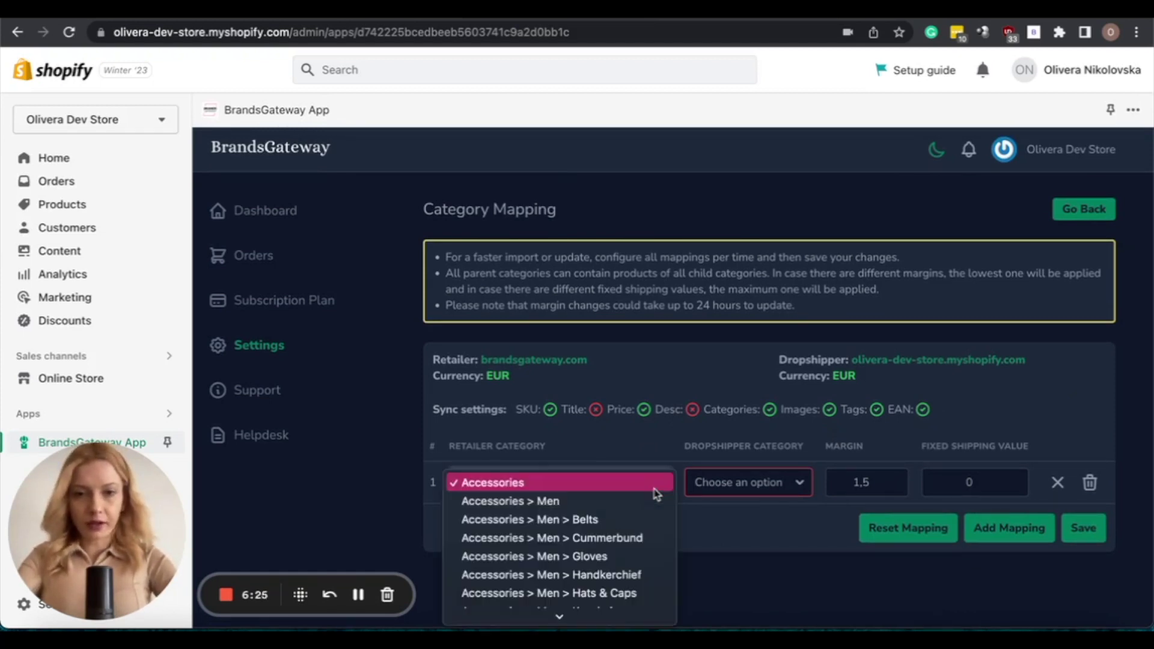
click(581, 488)
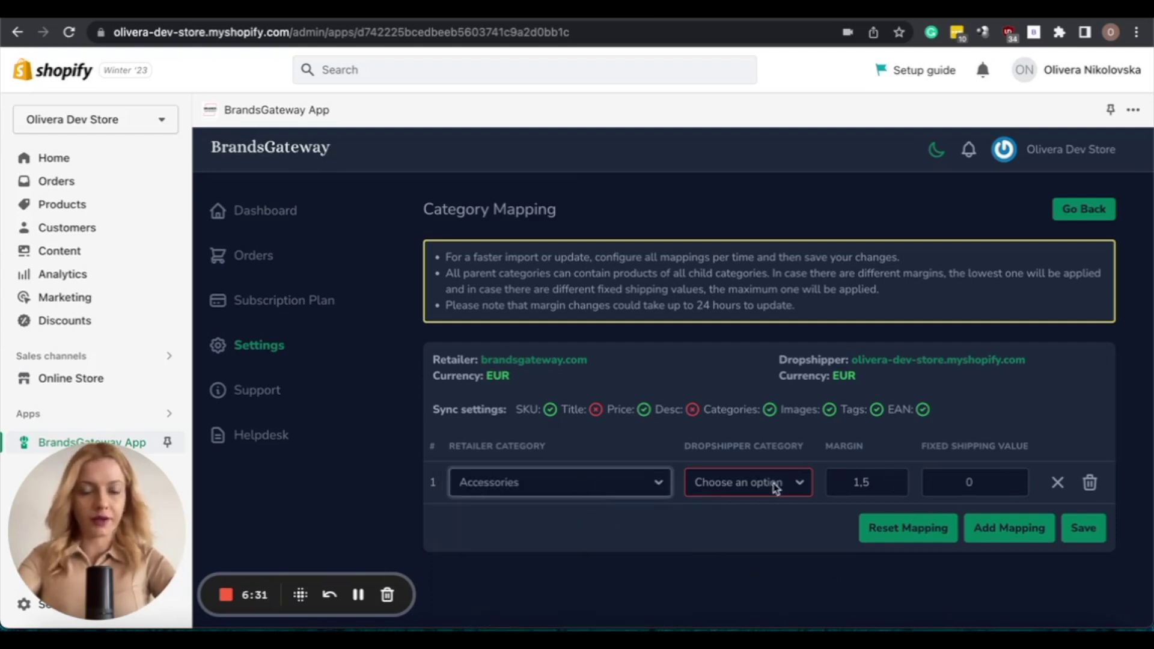
click(793, 485)
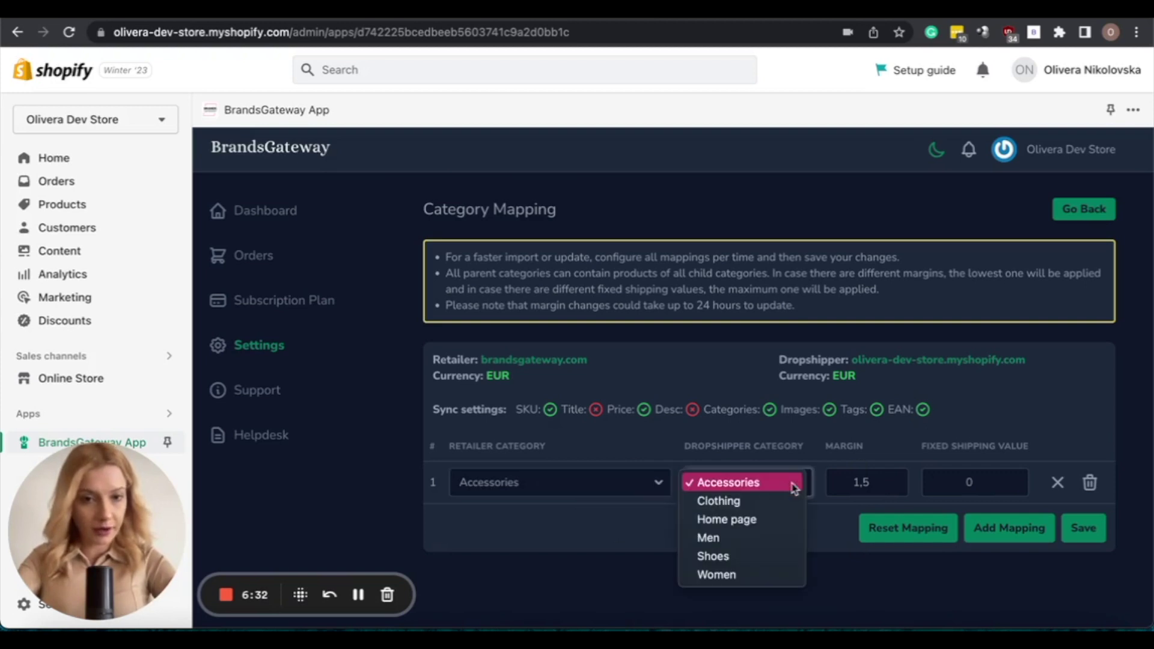
click(759, 492)
double_click(859, 482)
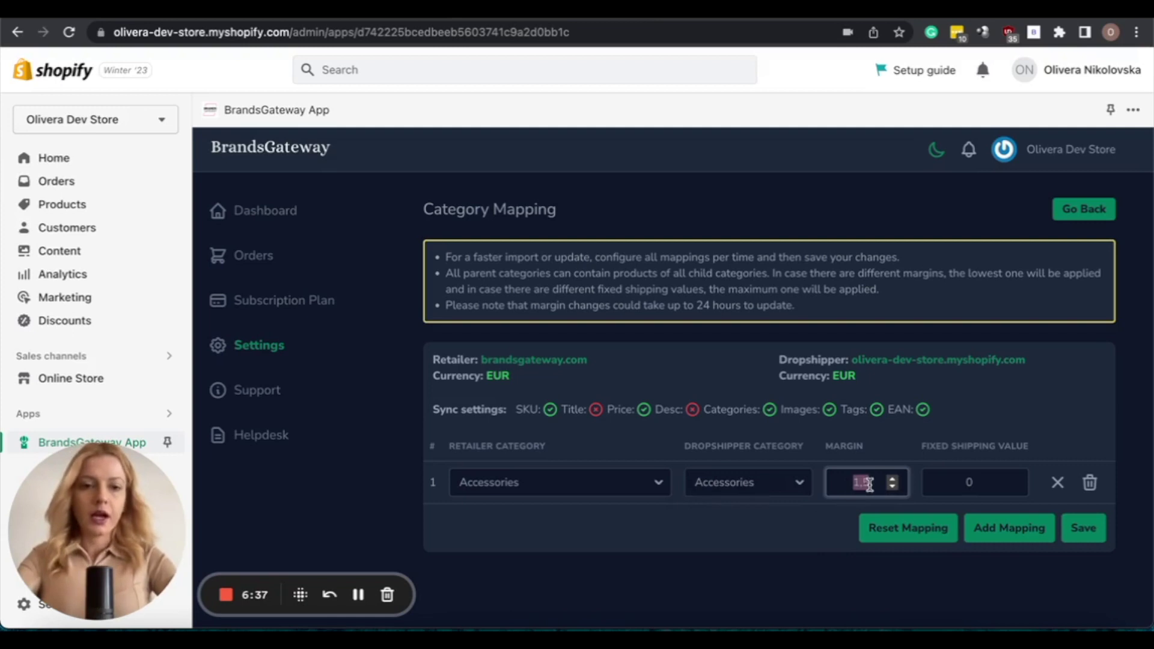
text(2)
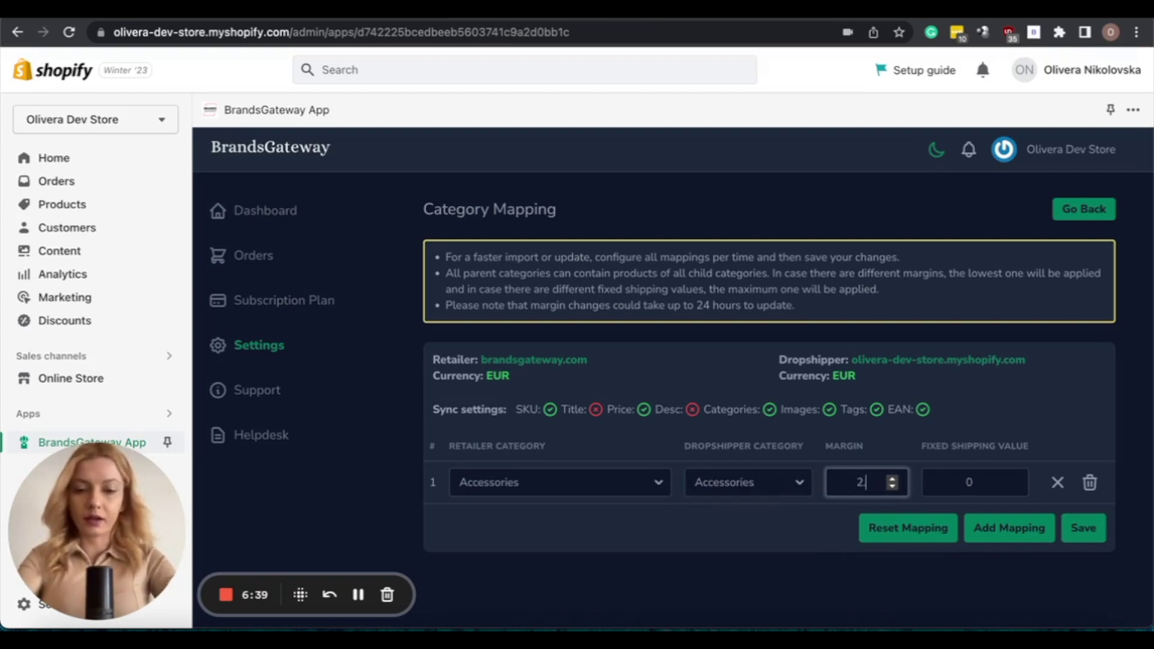
key(Tab)
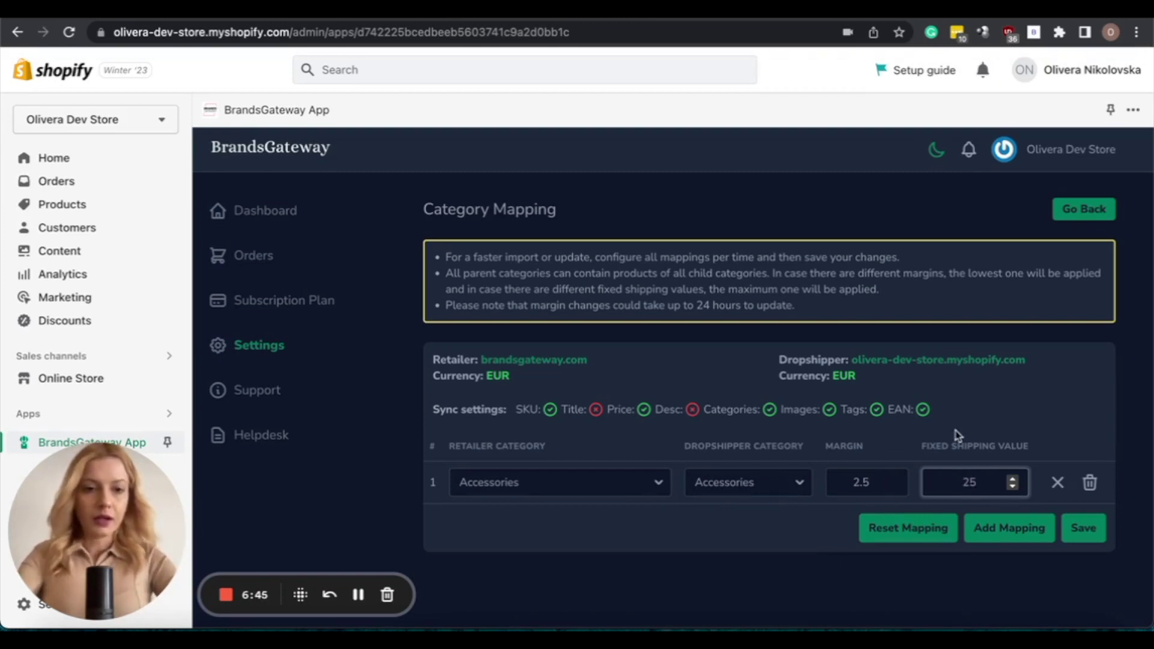
Step: Add a mapping row sending retailer category Bags > Men to the Men collection
click(1018, 534)
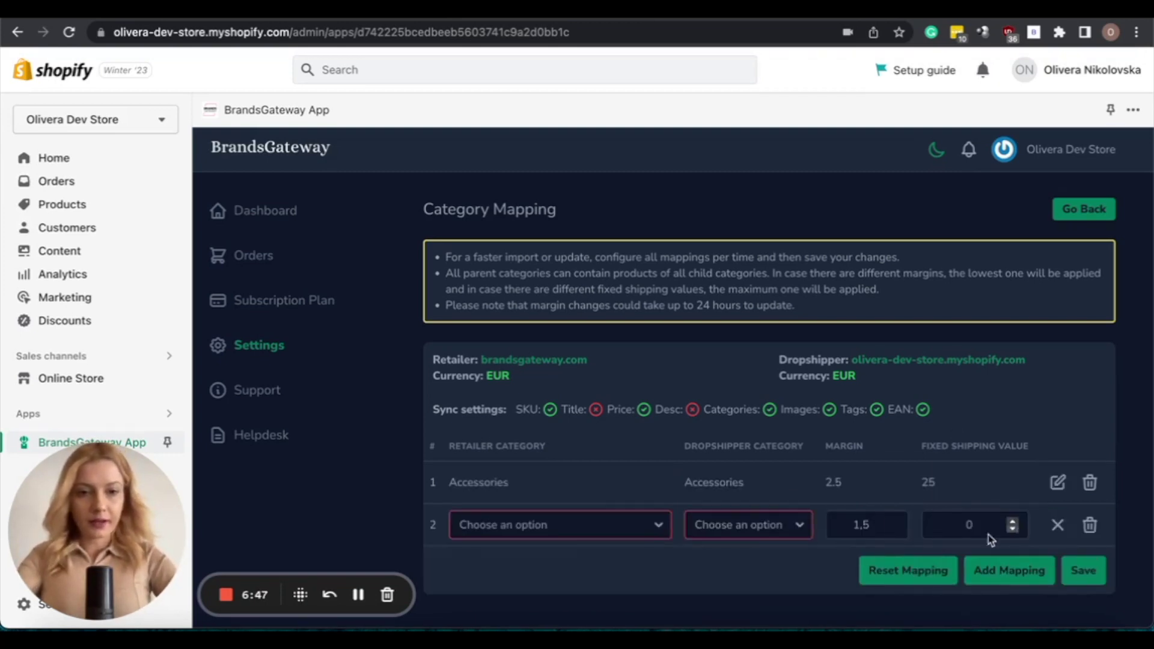
click(606, 527)
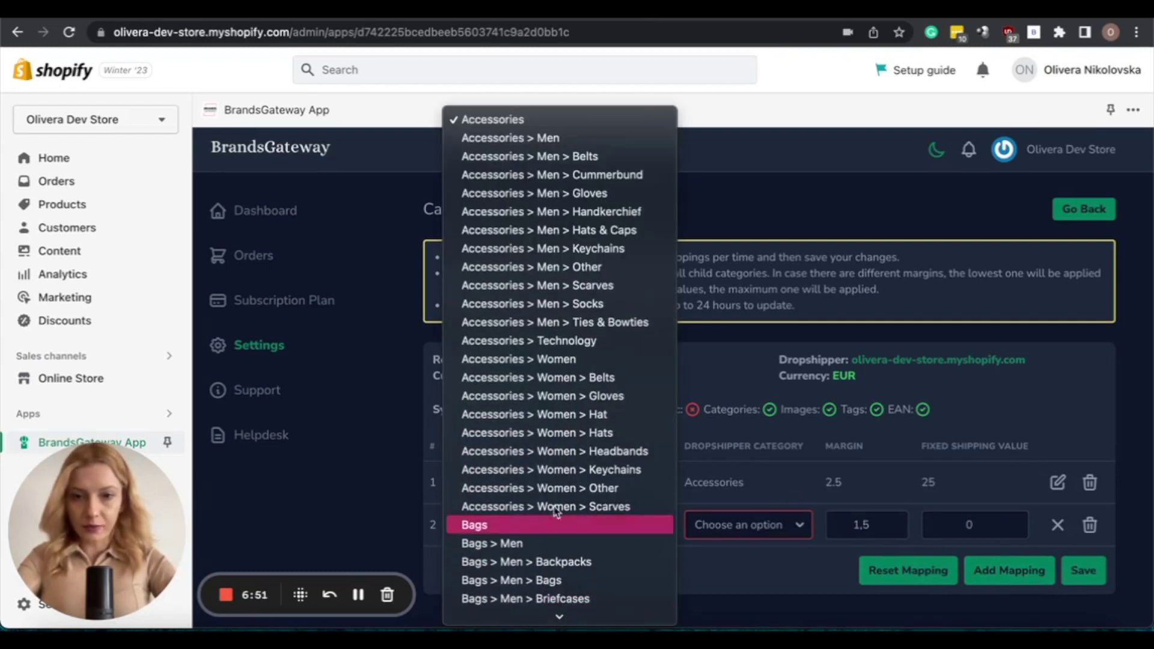
click(502, 547)
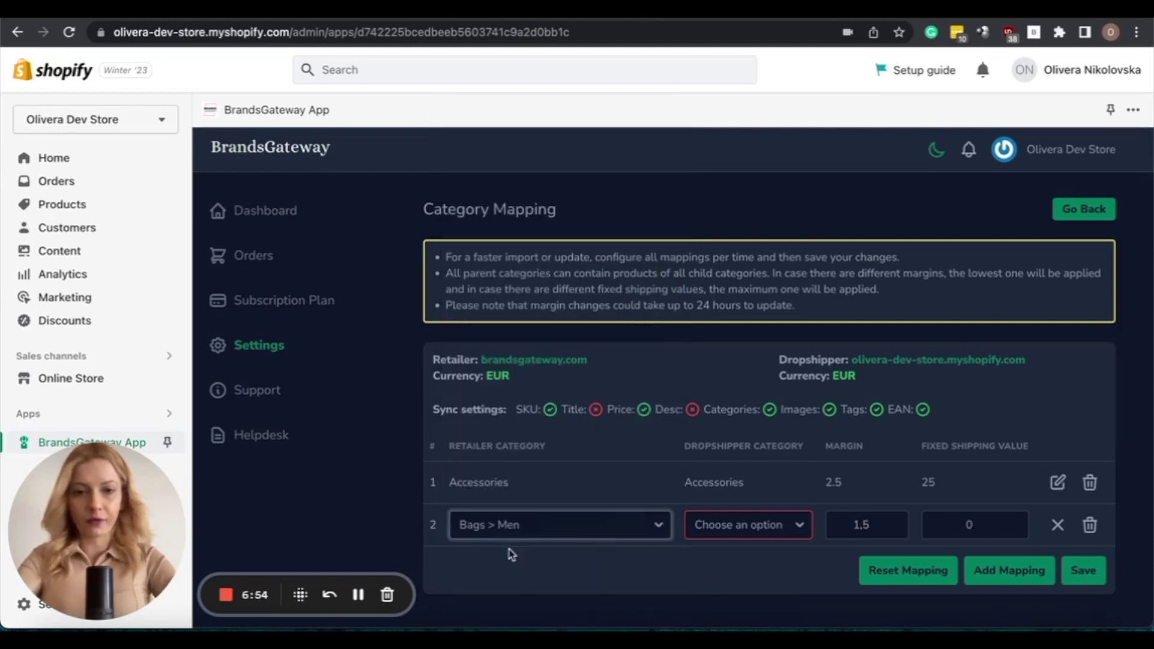
click(758, 536)
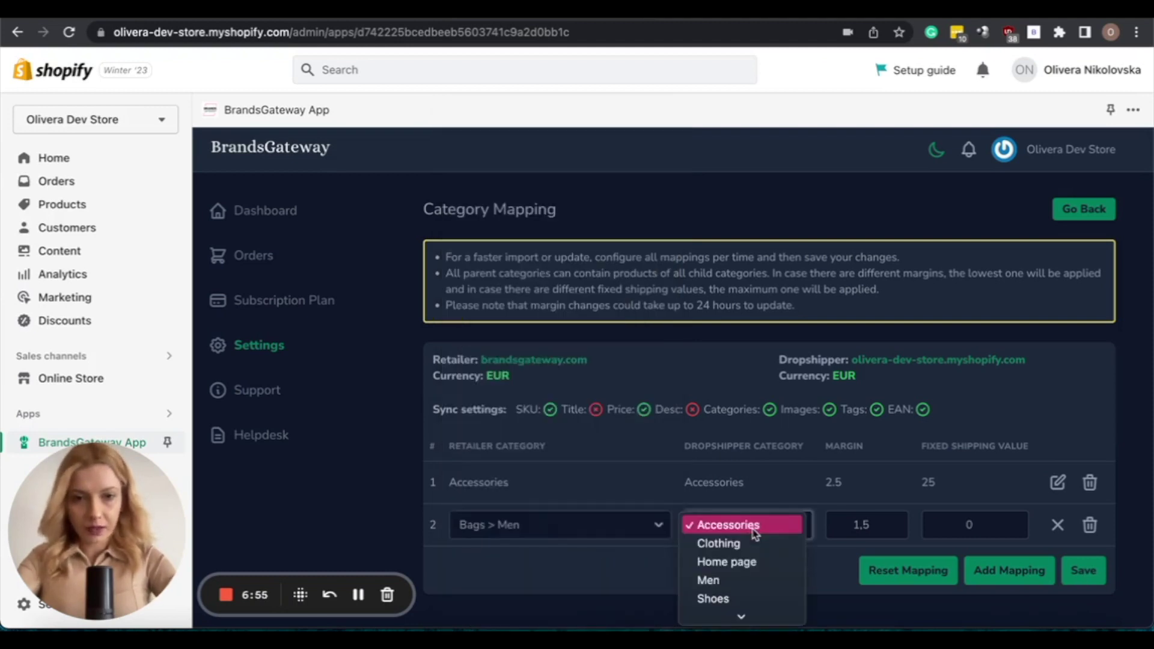
click(739, 578)
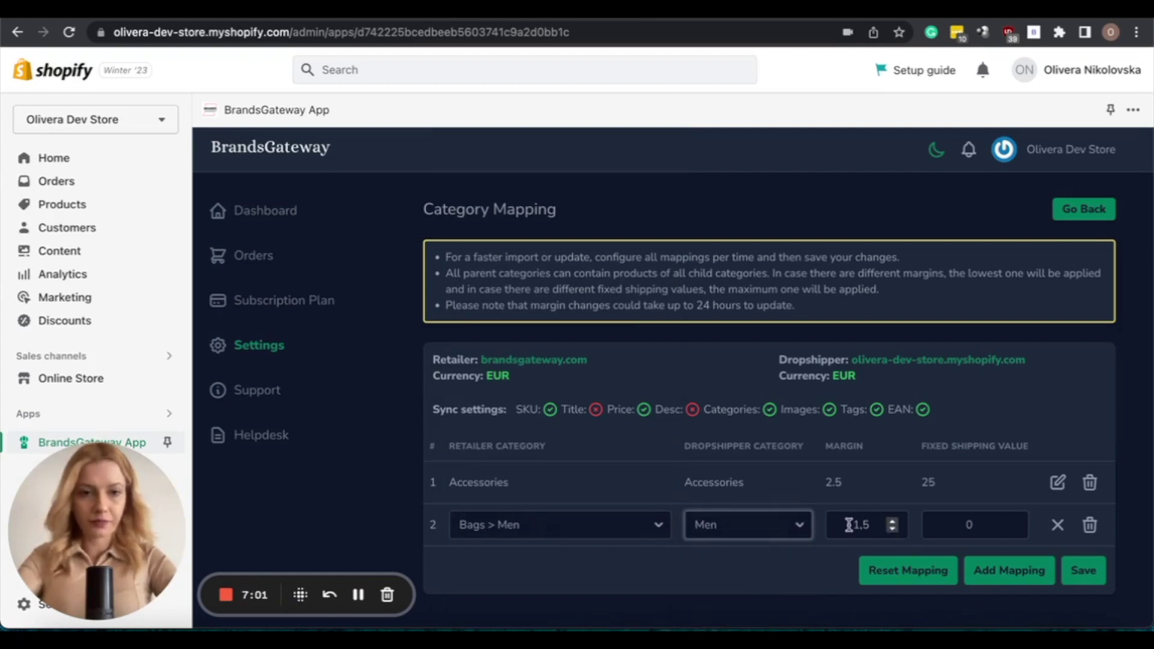
Step: Give Bags > Men a 1.9 margin, keep shipping at 0, and save the mappings
double_click(884, 524)
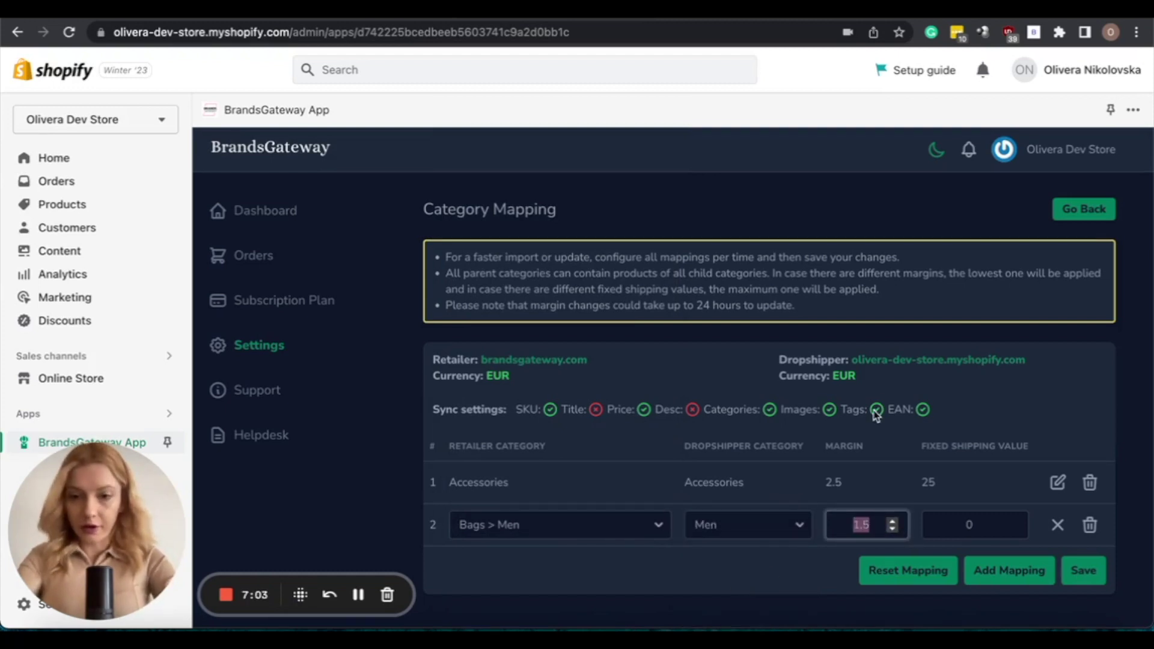
text(1)
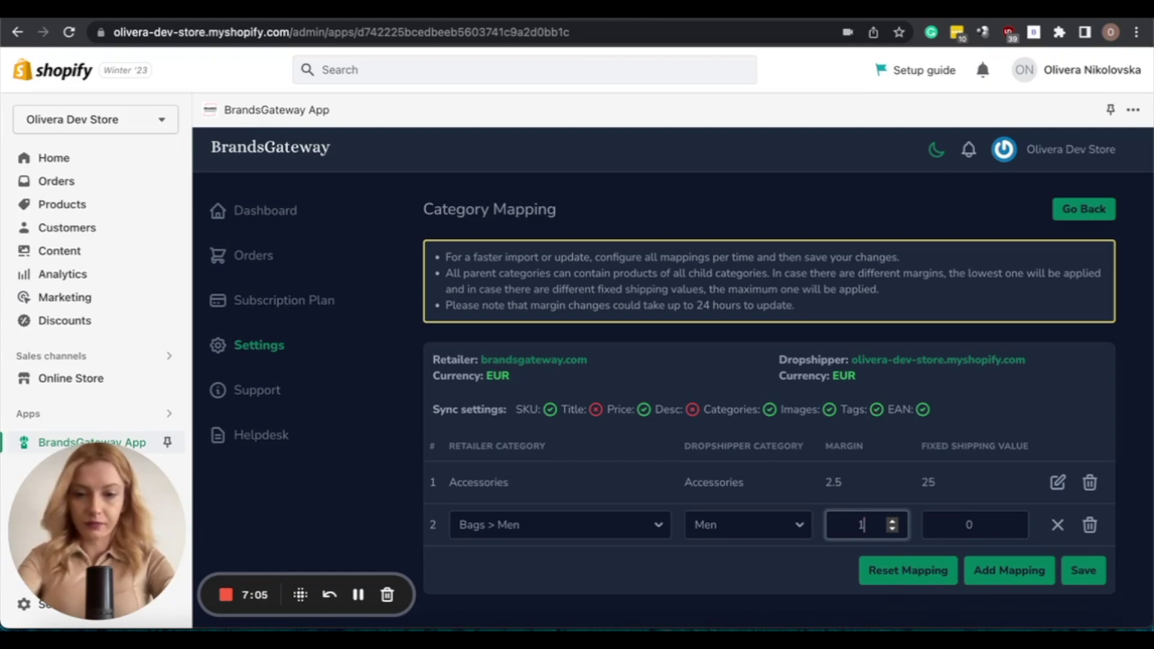
key(Tab)
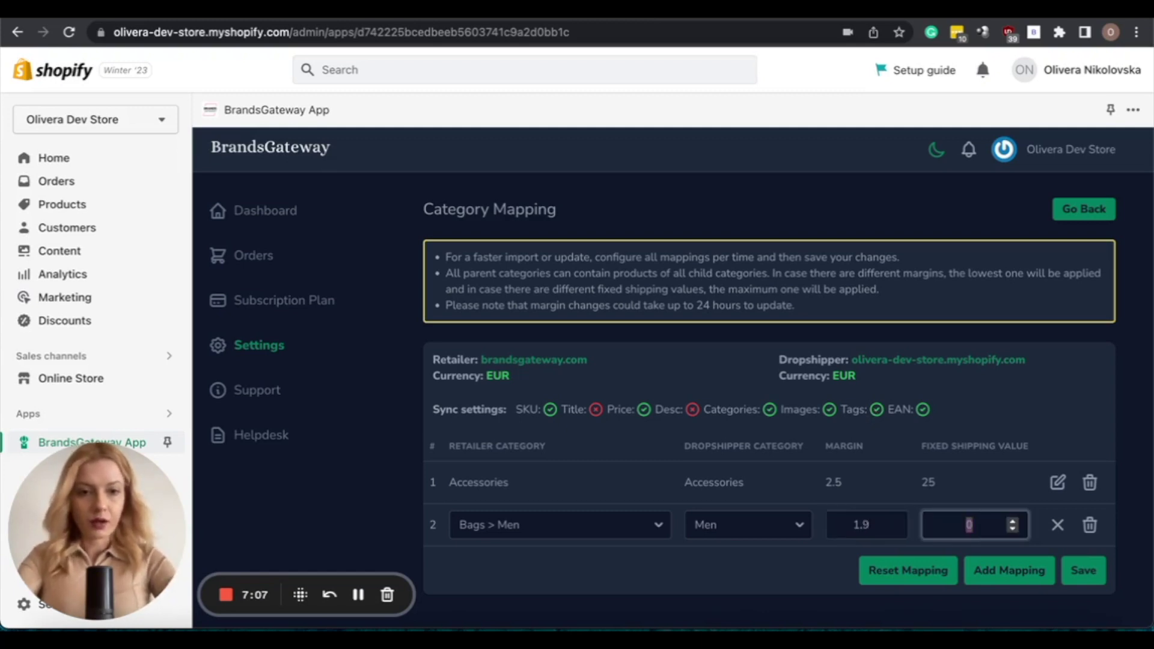
scroll(906, 487, down, 1)
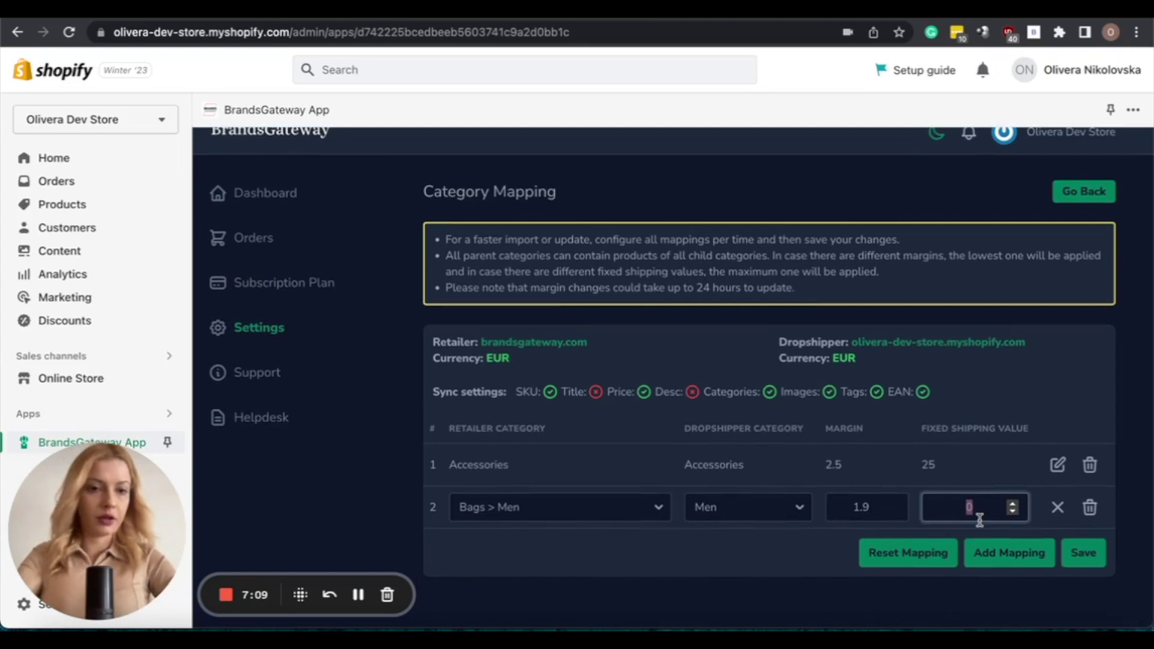
click(987, 502)
double_click(988, 503)
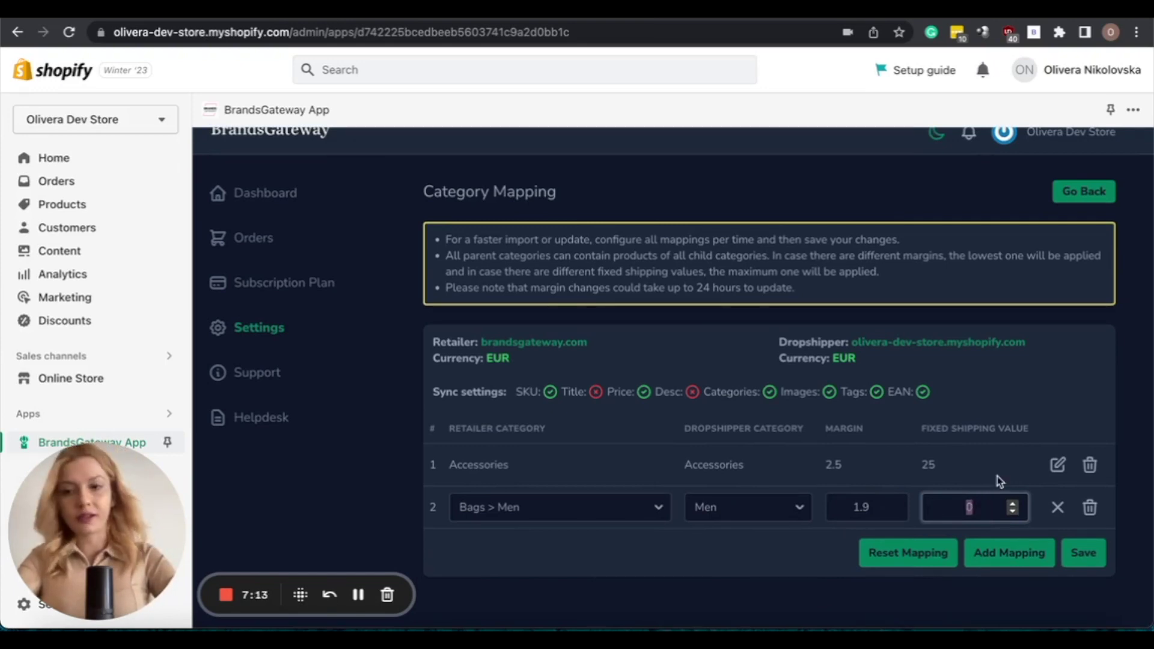
click(978, 508)
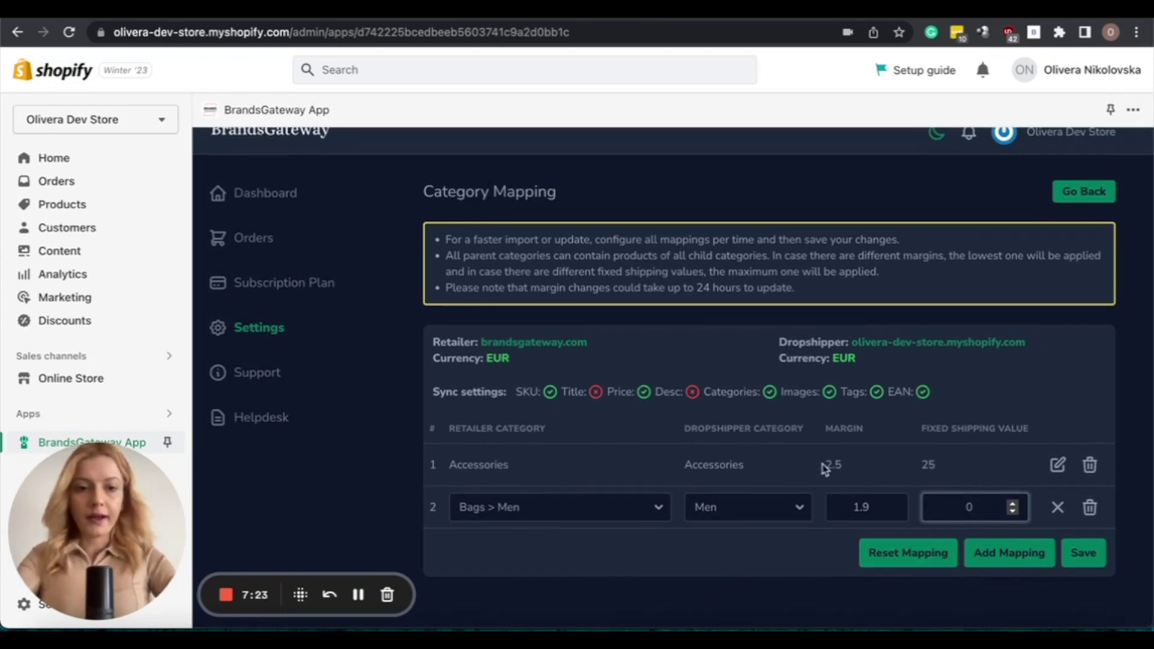
click(1085, 553)
Step: Go to the BrandsGateway Dashboard showing 2 products and 1442 queued
scroll(959, 413, up, 1)
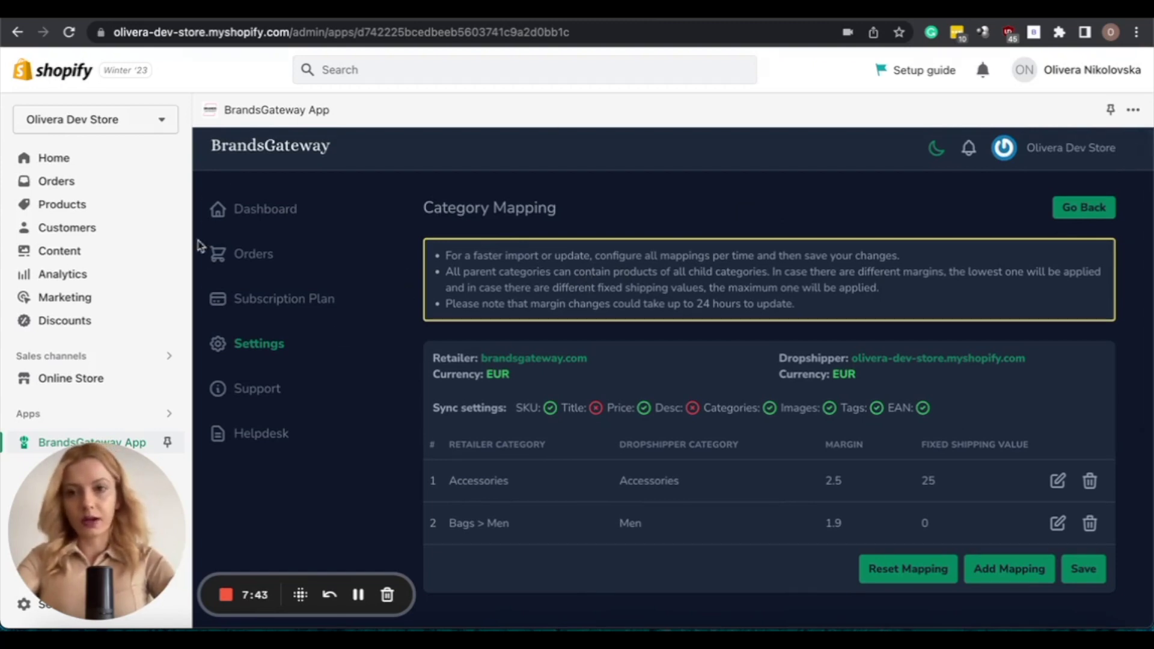
click(251, 219)
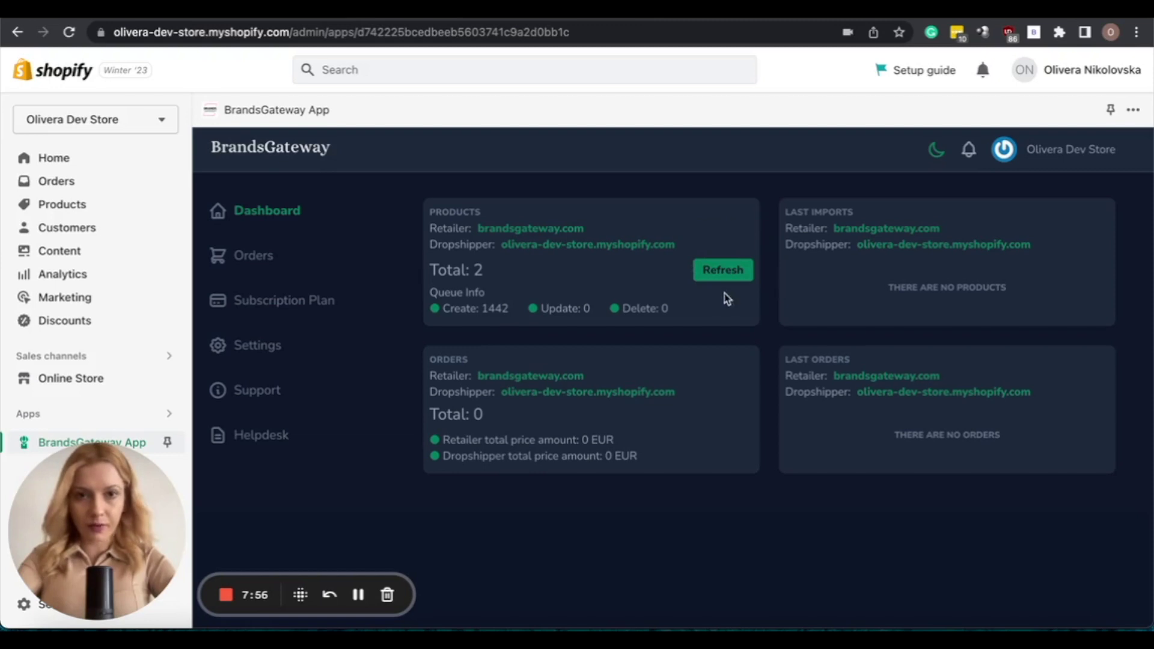
Step: Refresh the Products card twice, checking the queue and total counts, until 5 products and 1490 queued appear
click(723, 270)
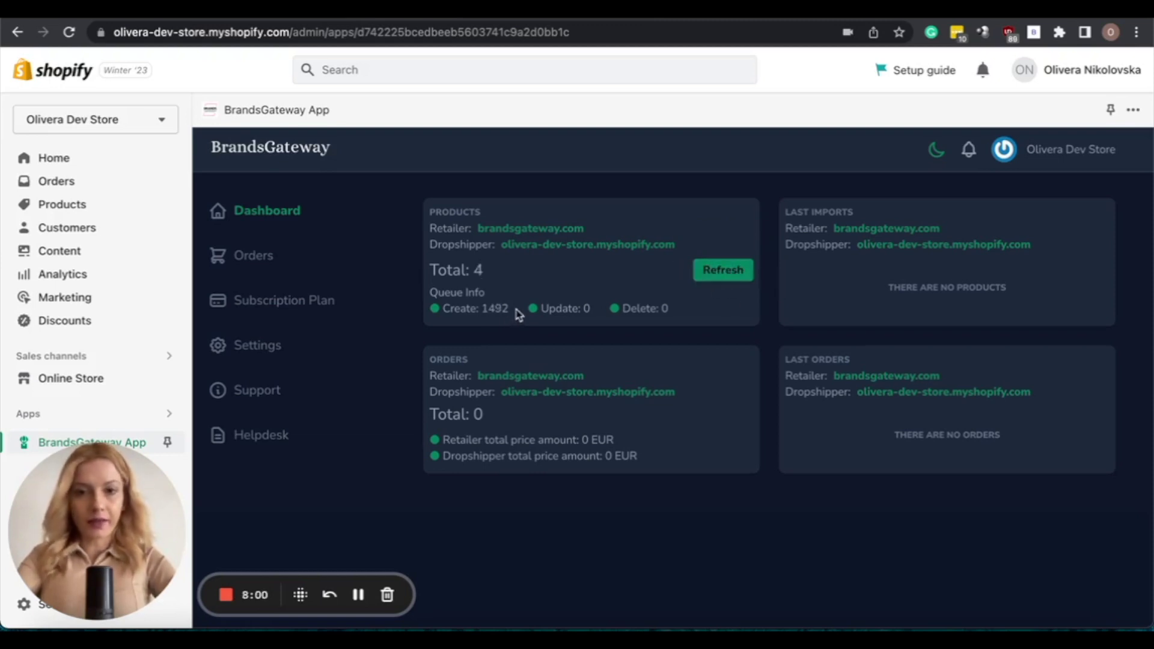
drag(518, 314, 445, 311)
click(484, 312)
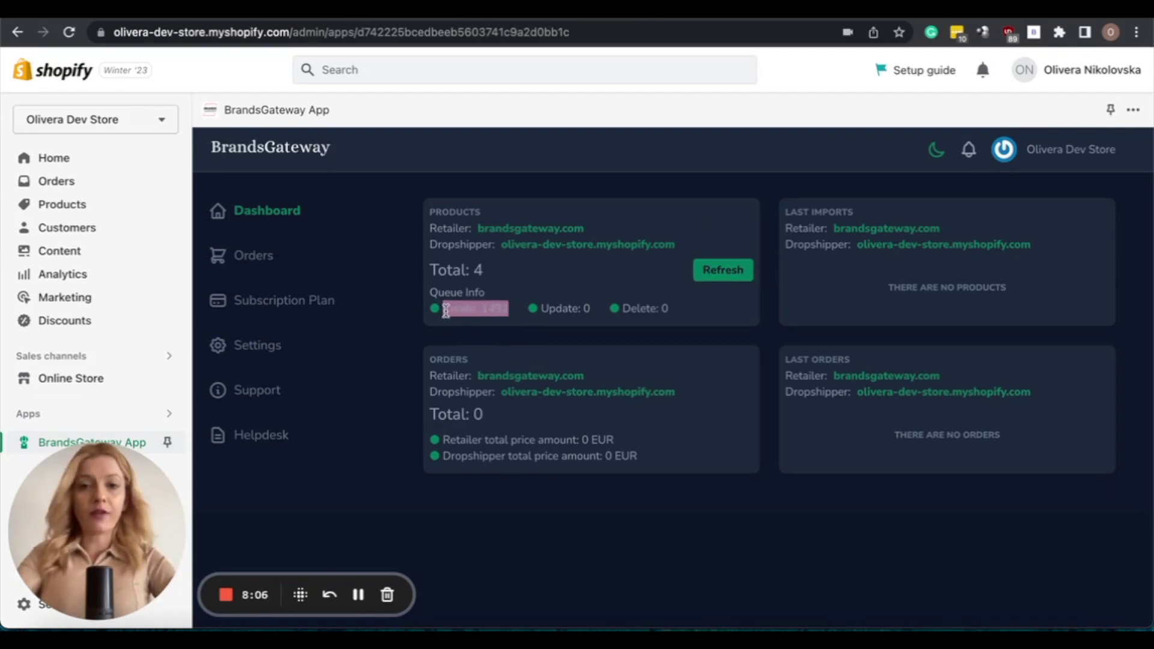
click(464, 311)
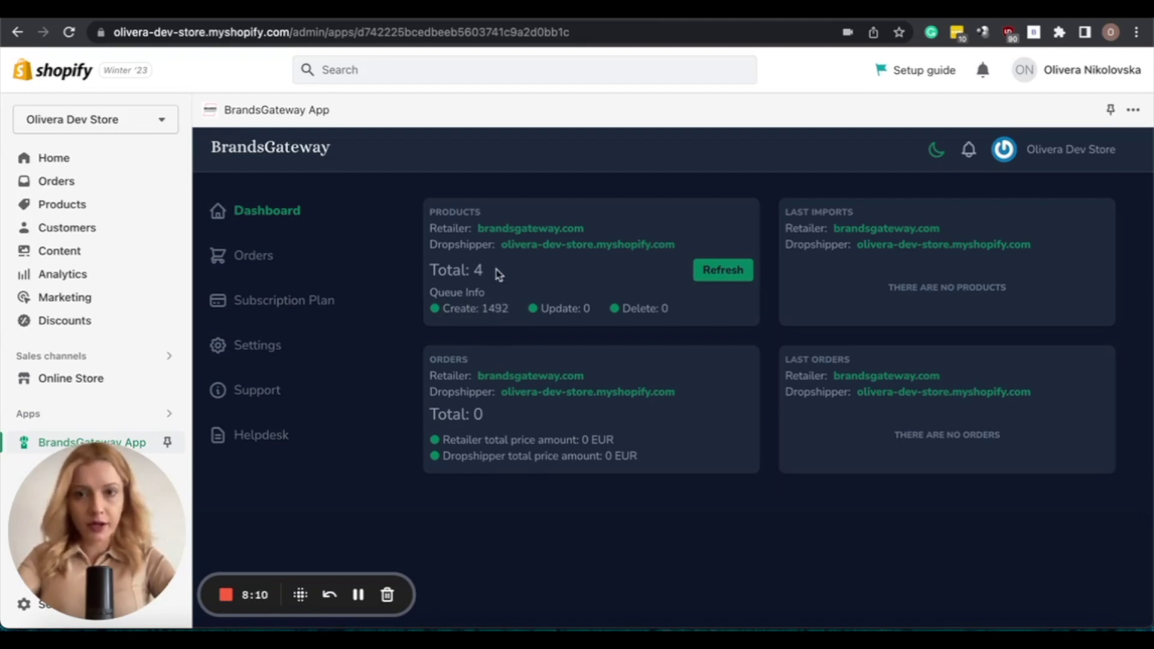
drag(497, 277, 440, 271)
click(440, 271)
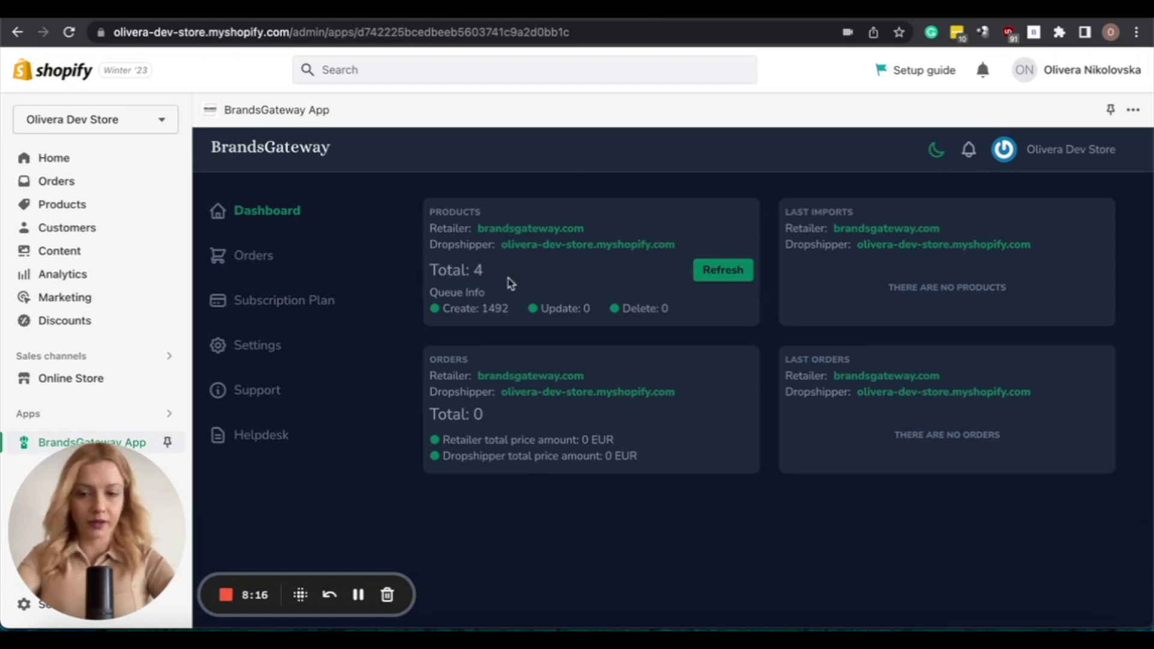
click(734, 272)
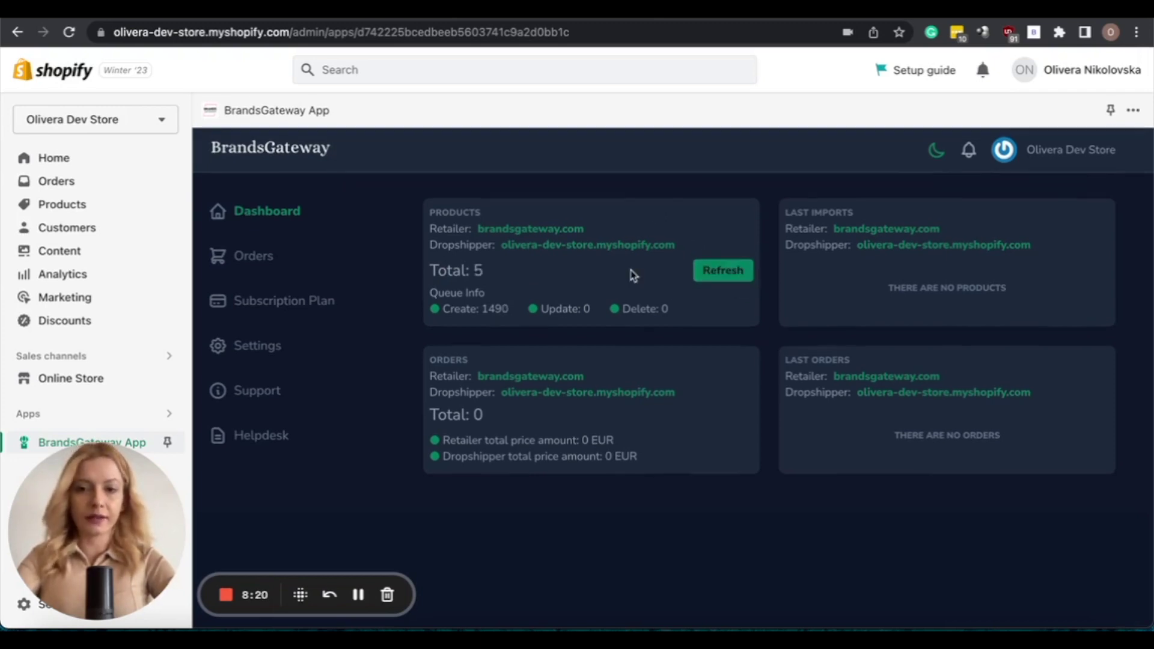